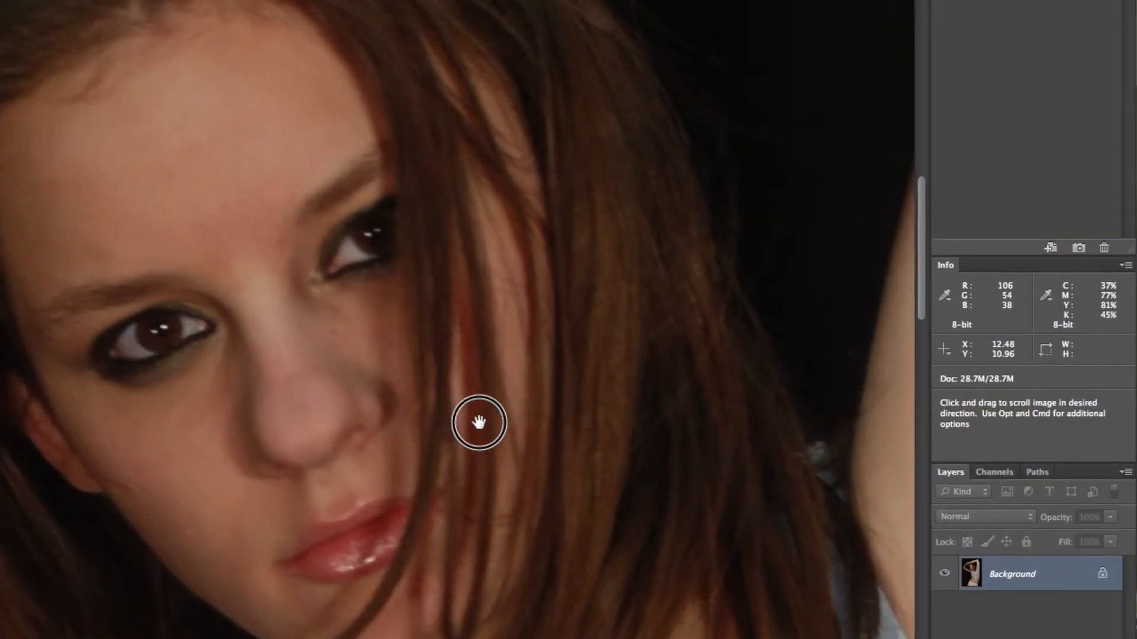
- Examine the dark portrait at 100% from the face to the waistband, and return to the whole image
left_click_drag(259, 455, 330, 455)
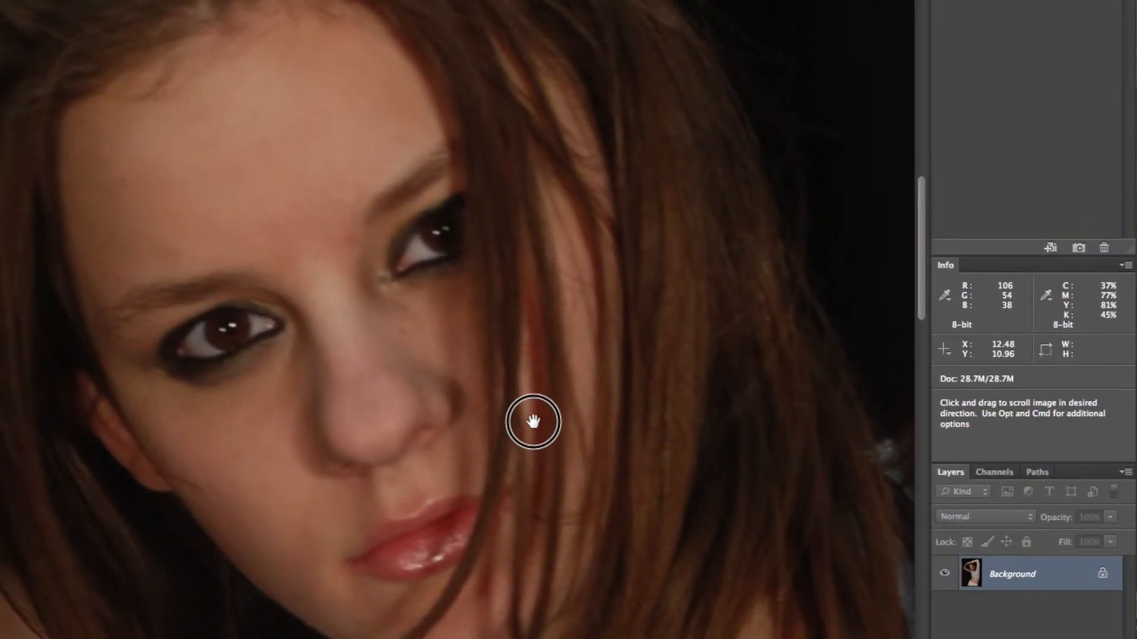
left_click_drag(533, 422, 507, 427)
key("b")
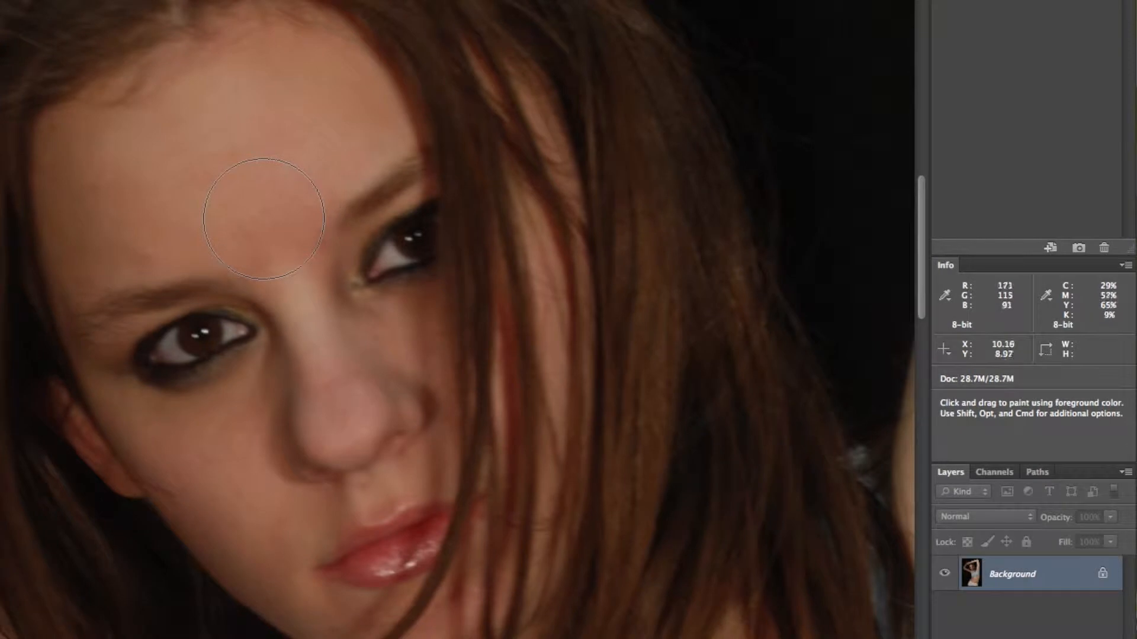
key("v")
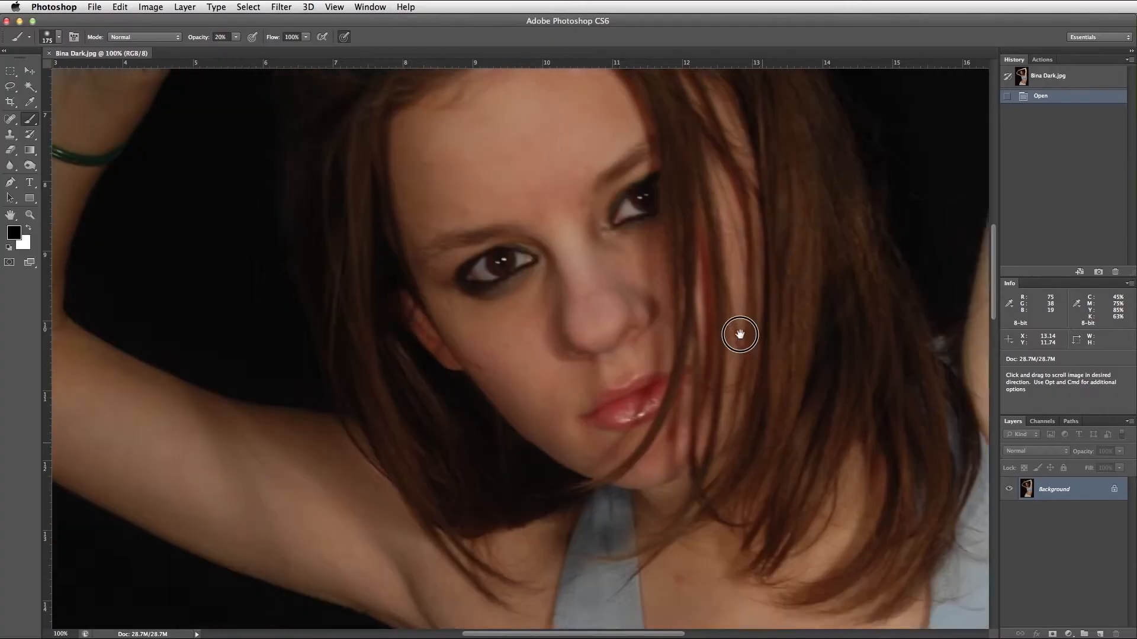
scroll(736, 330, "down", 5)
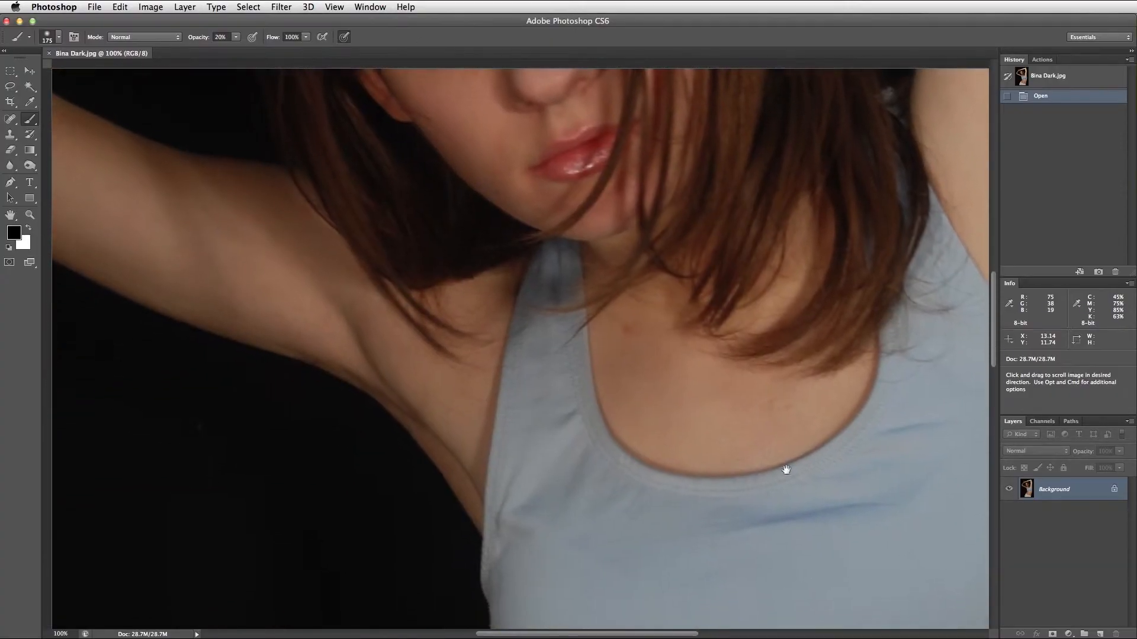
key("super+1")
scroll(710, 325, "down", 15)
scroll(799, 355, "left", 2)
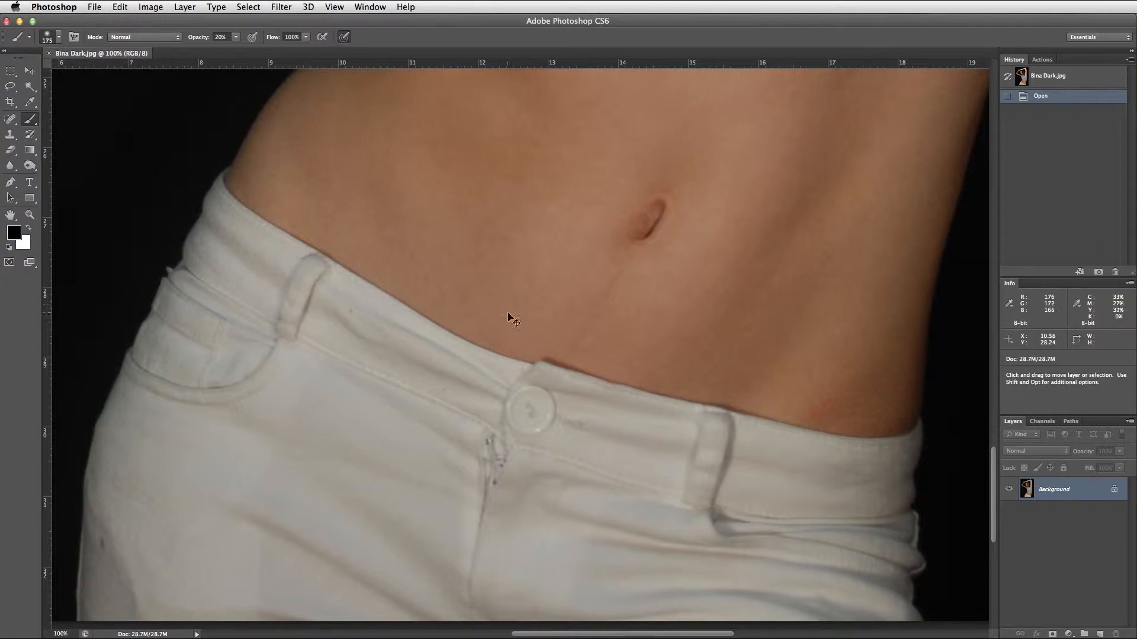
key("super+0")
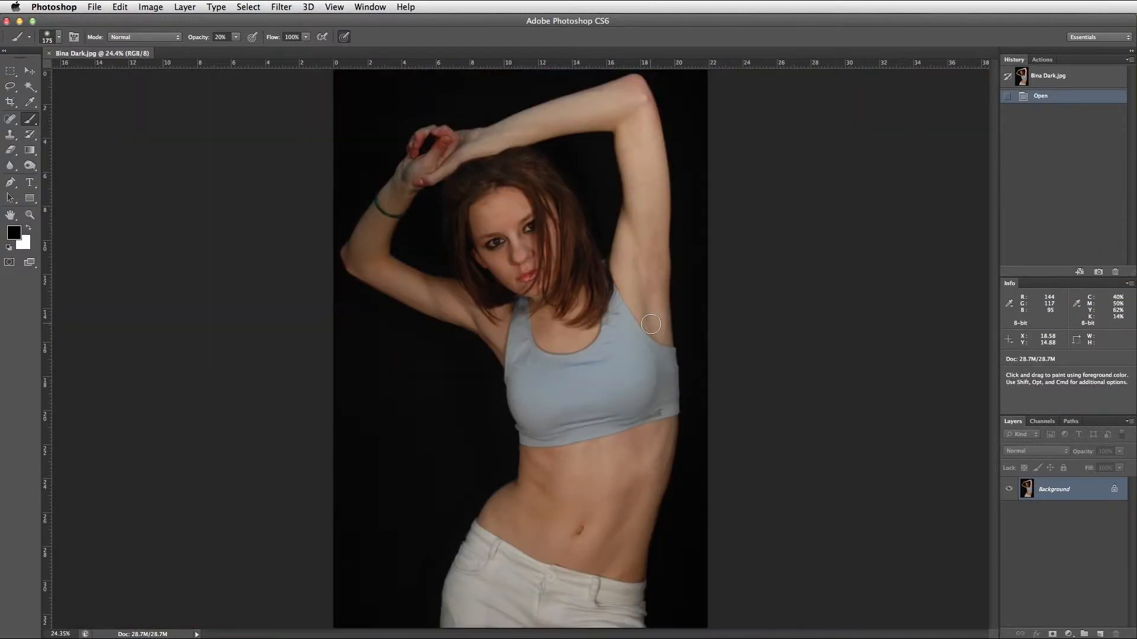
- Start a Levels adjustment on the photo and set the RGB white input level to 196
left_click(149, 7)
mouse_move(153, 24)
mouse_move(157, 44)
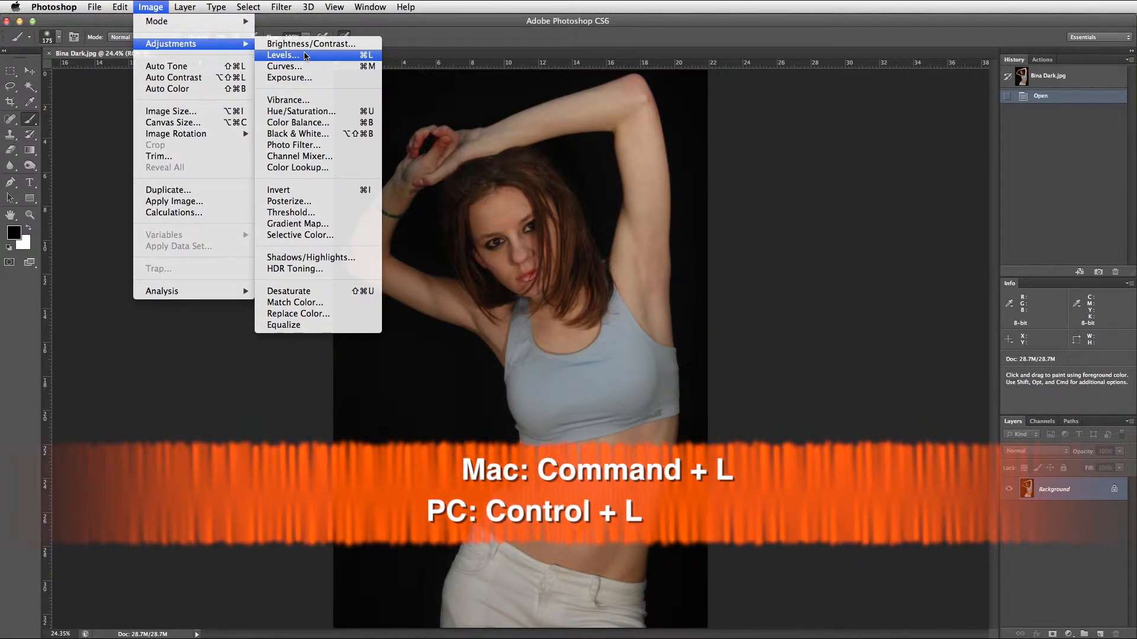
left_click(306, 55)
left_click_drag(900, 466, 868, 467)
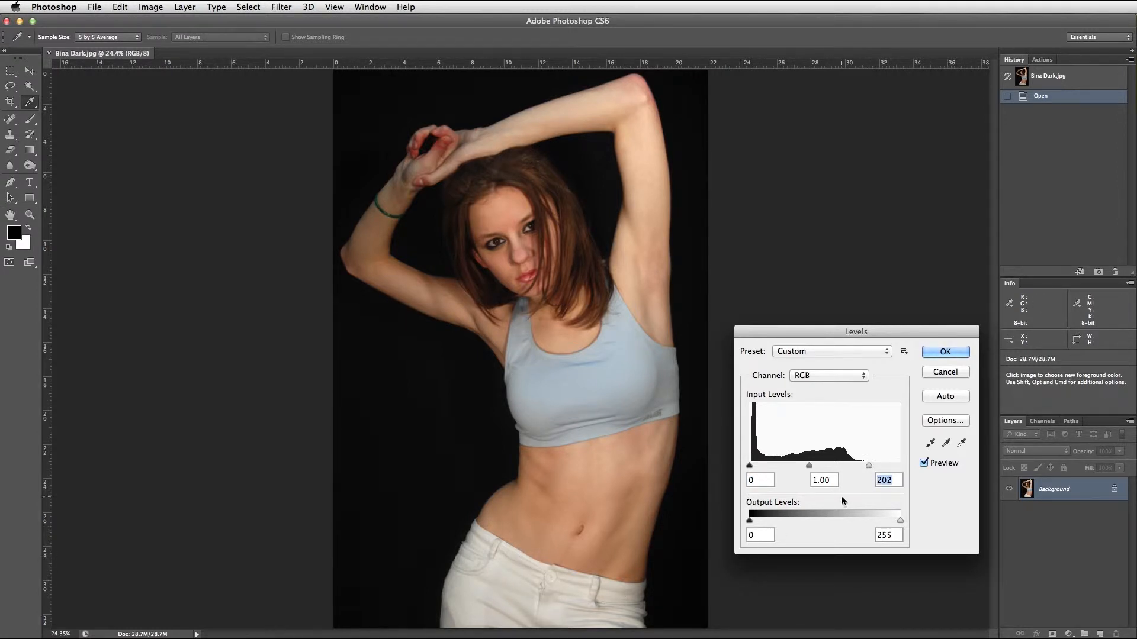
mouse_move(868, 466)
left_mouse_down()
mouse_move(826, 467)
mouse_move(866, 472)
left_mouse_up()
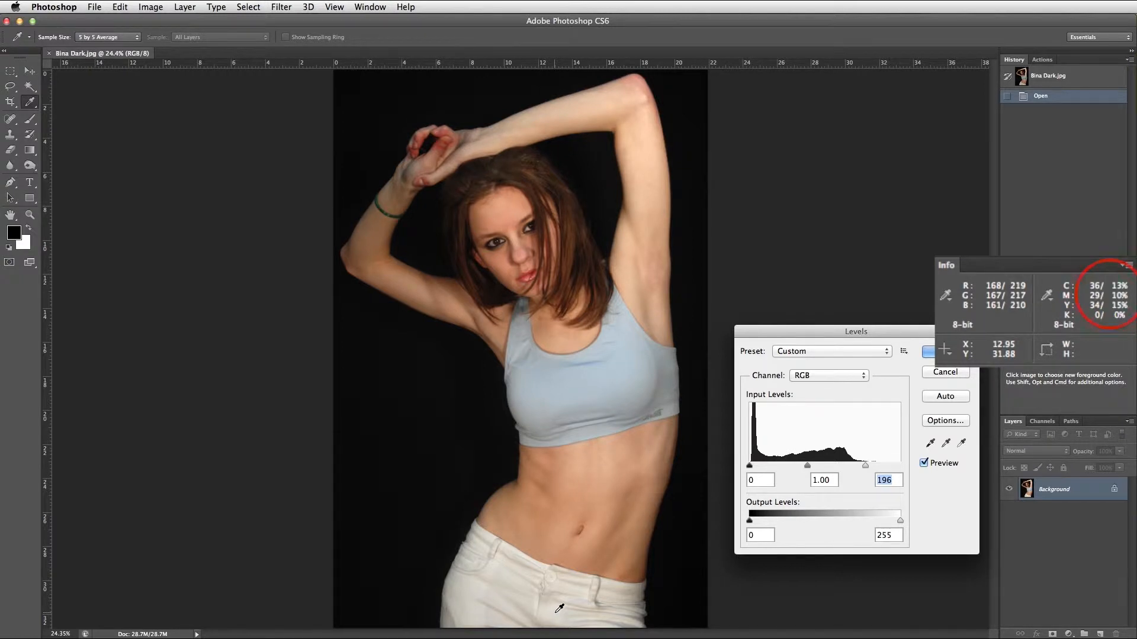
- Compare the photo with and without the Levels preview, and apply the adjustment
left_click(924, 464)
left_click(924, 464)
left_click(924, 464)
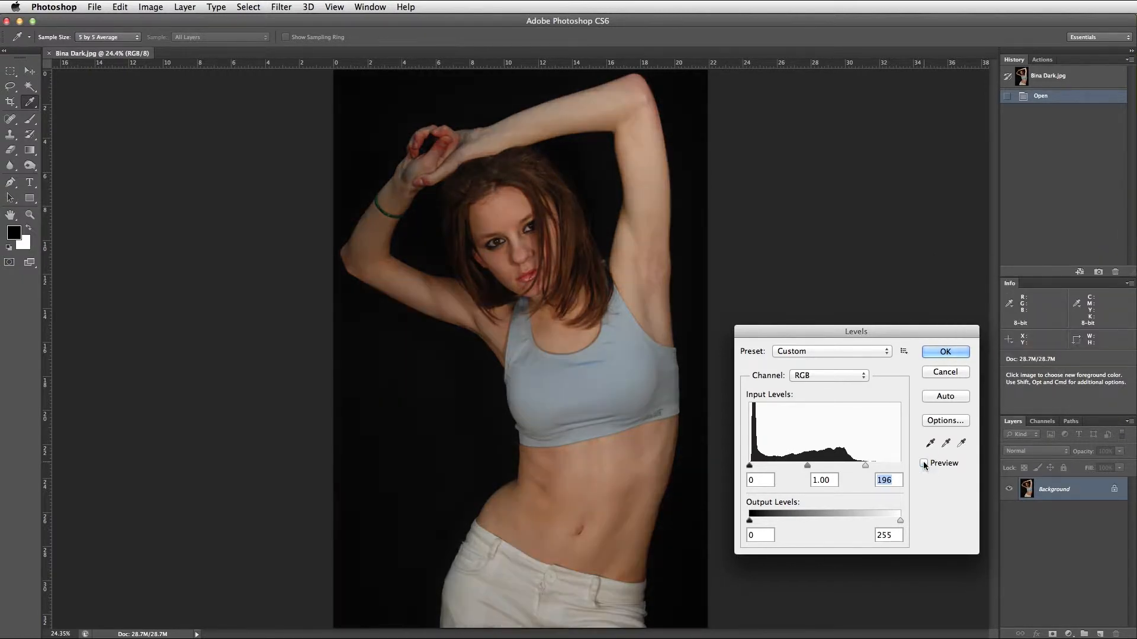
left_click(924, 464)
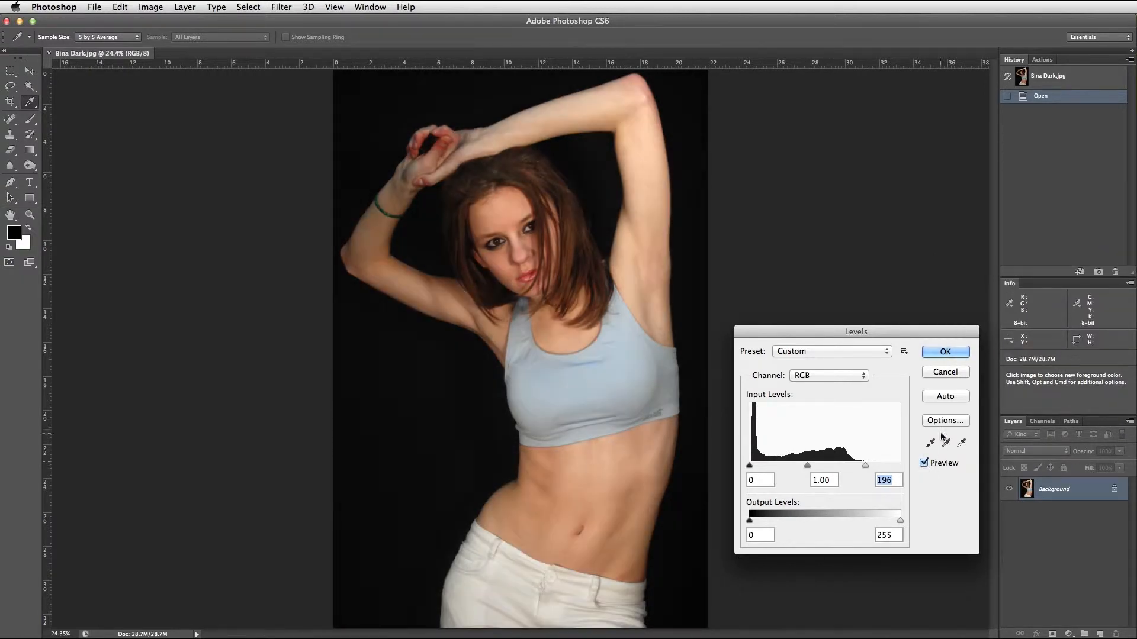
left_click(956, 353)
- Choose the History Brush for the raised arm and set the Open state as its source
mouse_move(746, 141)
left_mouse_down()
mouse_move(762, 145)
mouse_move(751, 136)
left_mouse_up()
left_click_drag(645, 136, 776, 310)
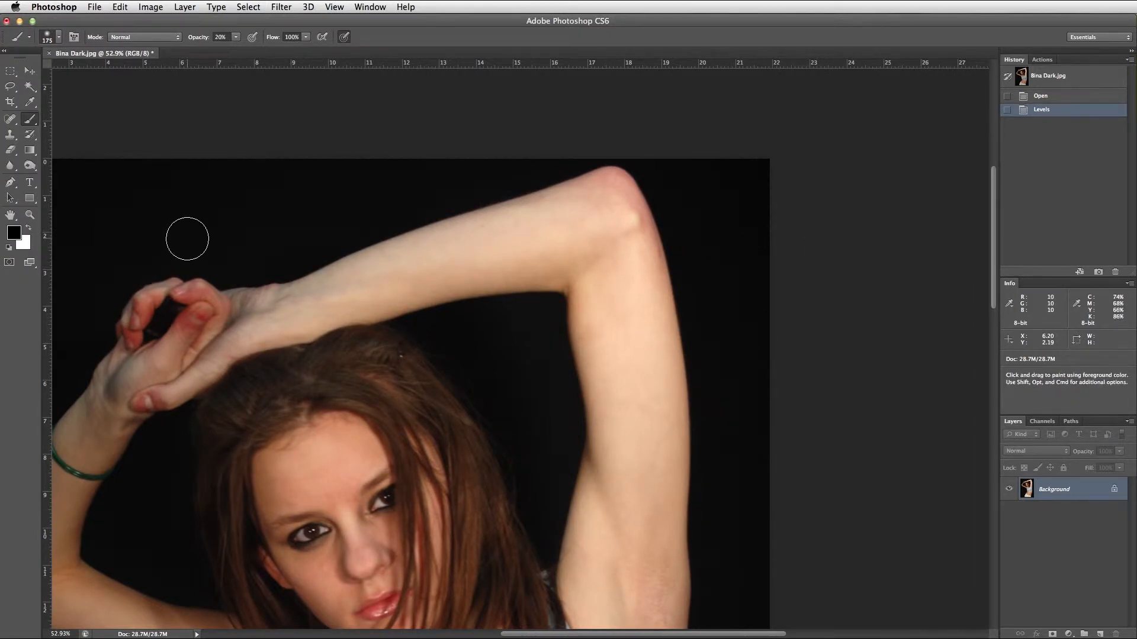
left_click(30, 134)
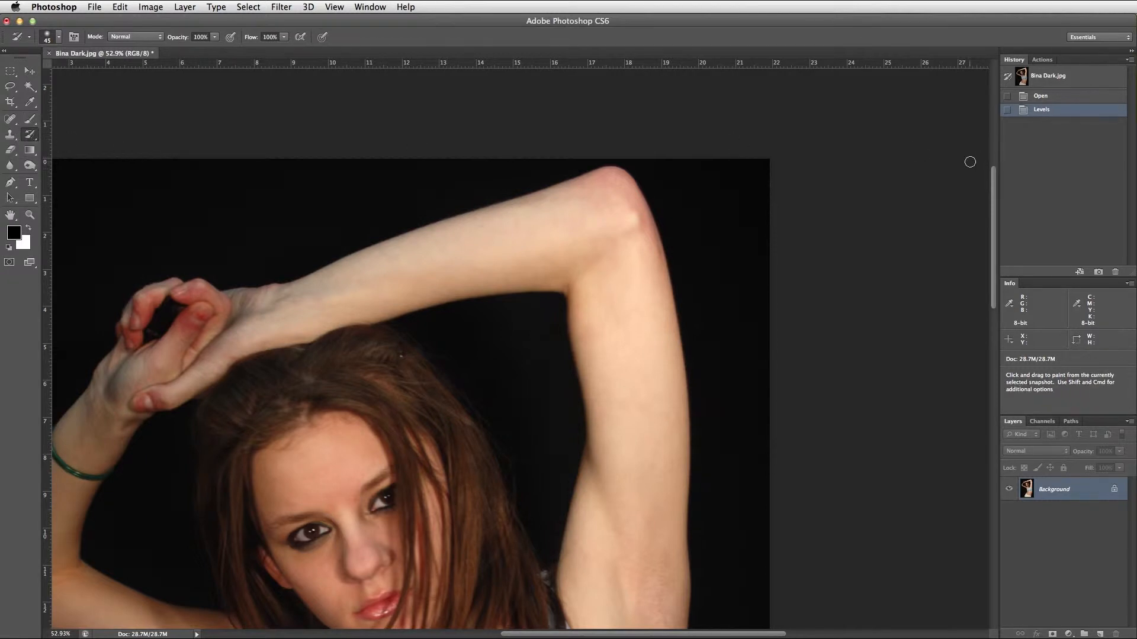
left_click(1007, 96)
- Enlarge the History Brush to a soft 400 px tip with 0% hardness
key("bracketright")
key("bracketright")
key("bracketright")
key("bracketright")
key("bracketright")
key("bracketright")
key("bracketright")
key("bracketright")
key("bracketright")
key("bracketright")
key("bracketright")
key("bracketright")
key("bracketright")
key("bracketright")
right_click(632, 298)
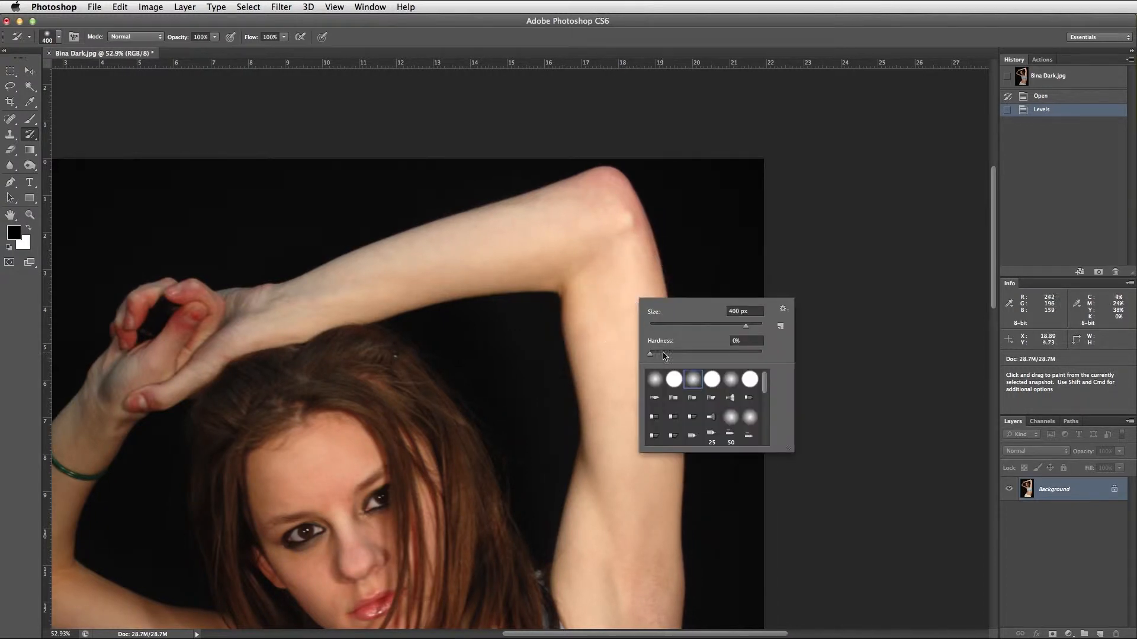
double_click(690, 383)
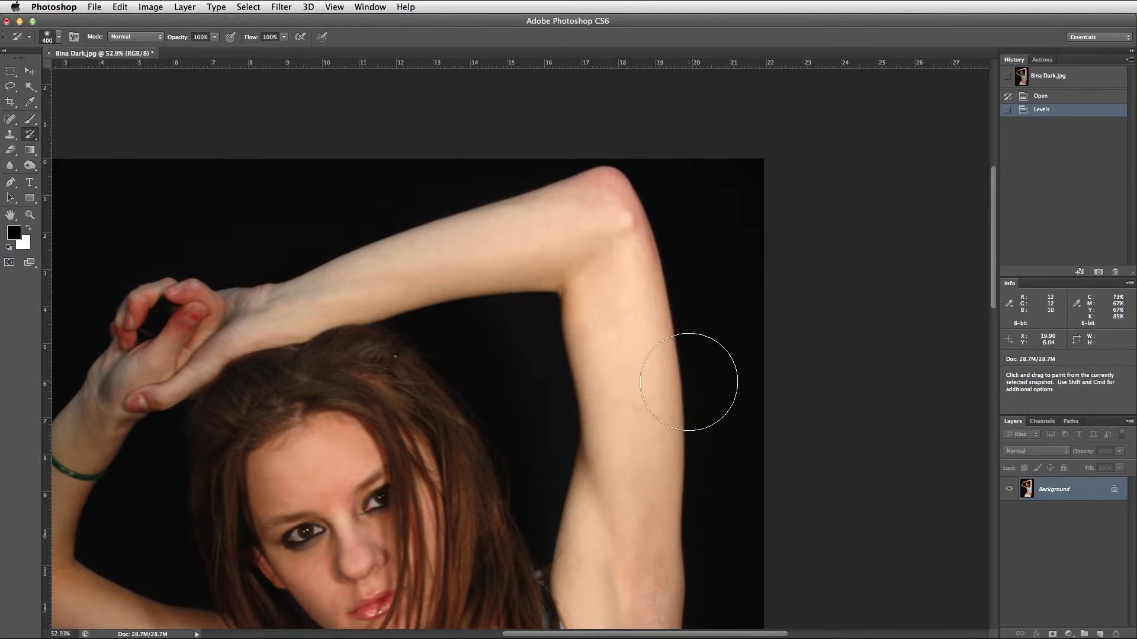
- Paint the darker original back over the raised arm with a 250 px History Brush at 30% opacity
left_click(214, 37)
left_click_drag(215, 56, 177, 54)
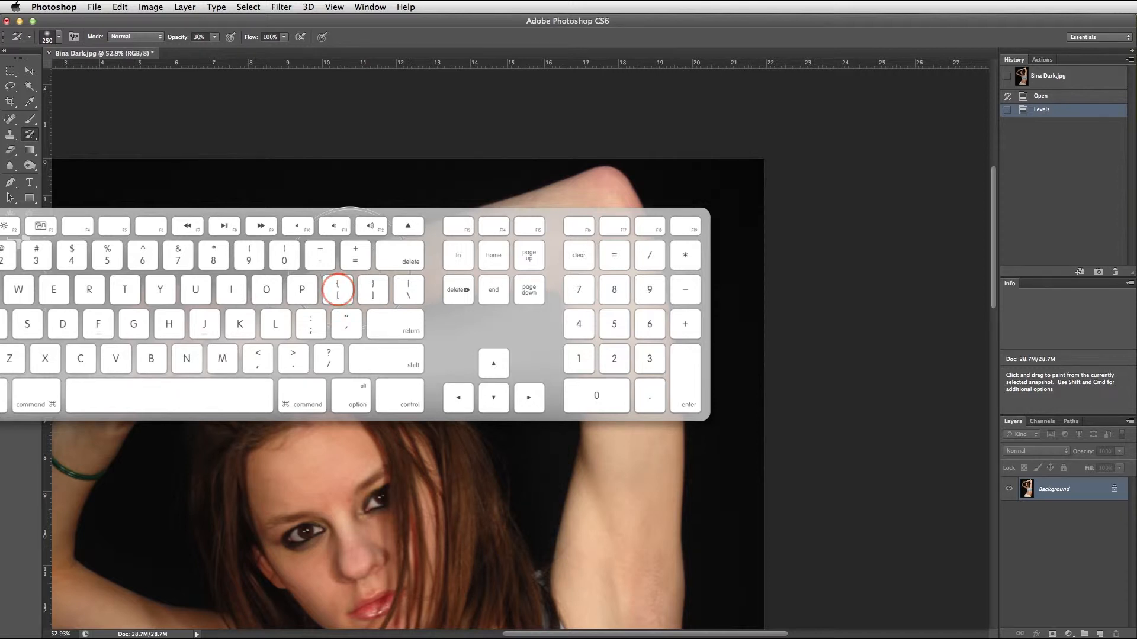
left_click_drag(304, 279, 342, 304)
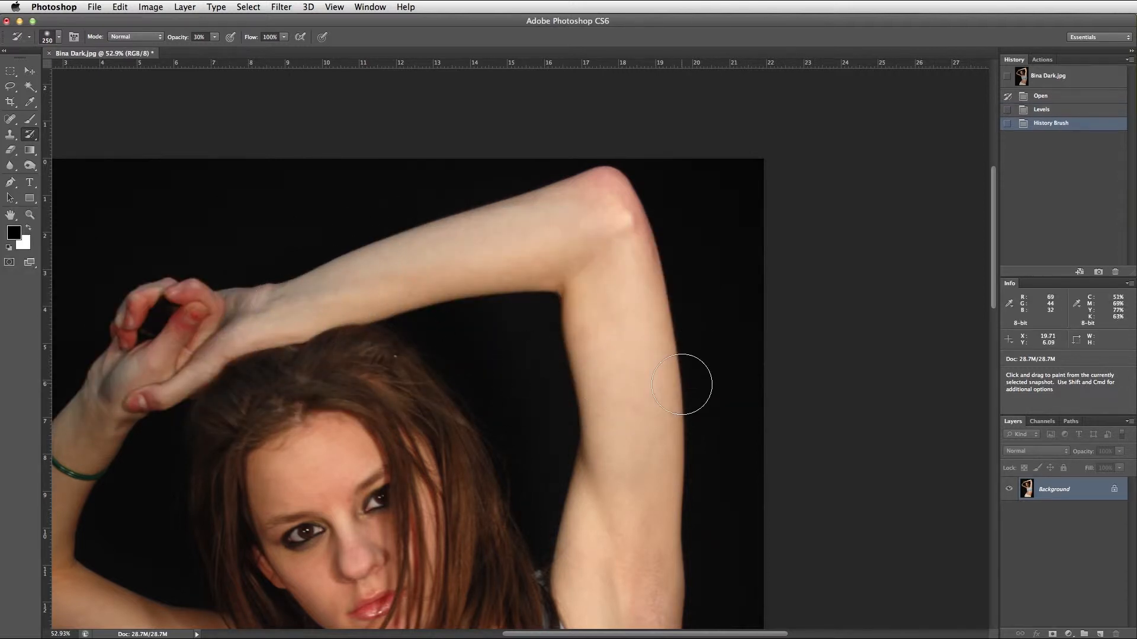
left_click_drag(682, 399, 699, 341)
mouse_move(640, 172)
left_mouse_down()
mouse_move(668, 398)
mouse_move(610, 508)
left_mouse_up()
- Brighten the photo again with Levels, judging by the face, using an RGB white input level of 213
key("super+0")
left_click(519, 170, "super")
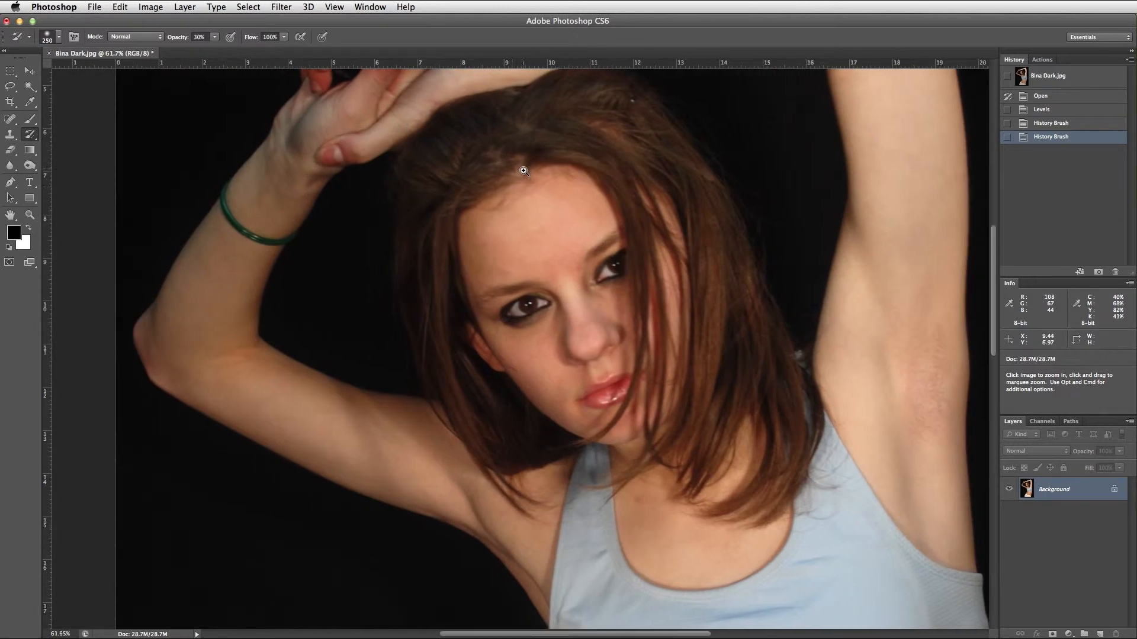
left_click_drag(516, 185, 570, 226)
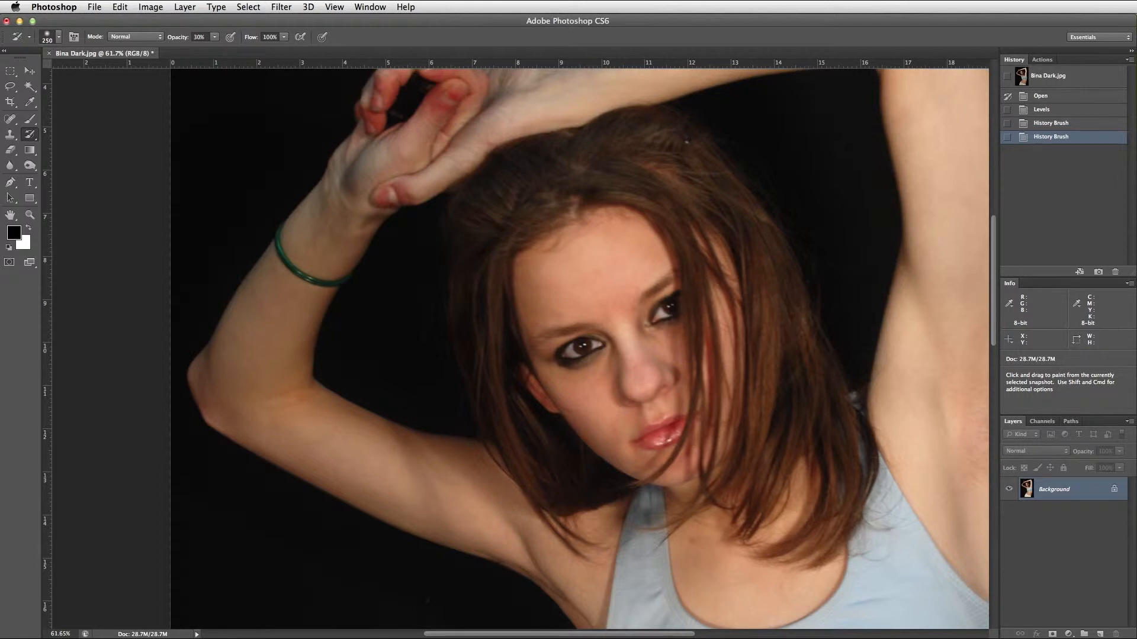
left_click(153, 7)
mouse_move(183, 44)
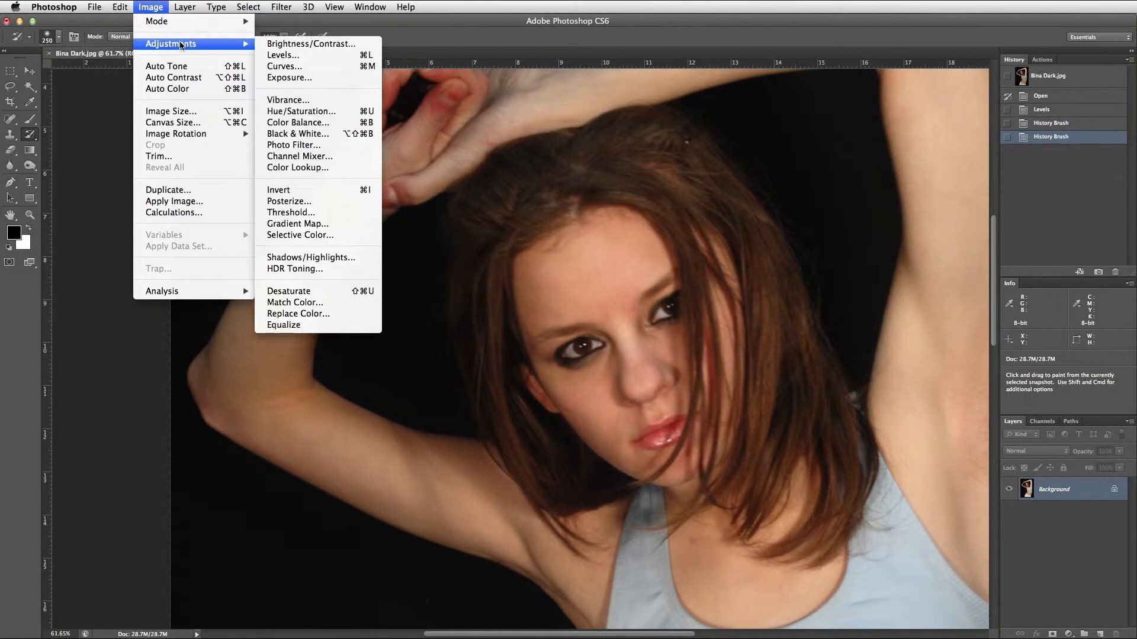
left_click(305, 56)
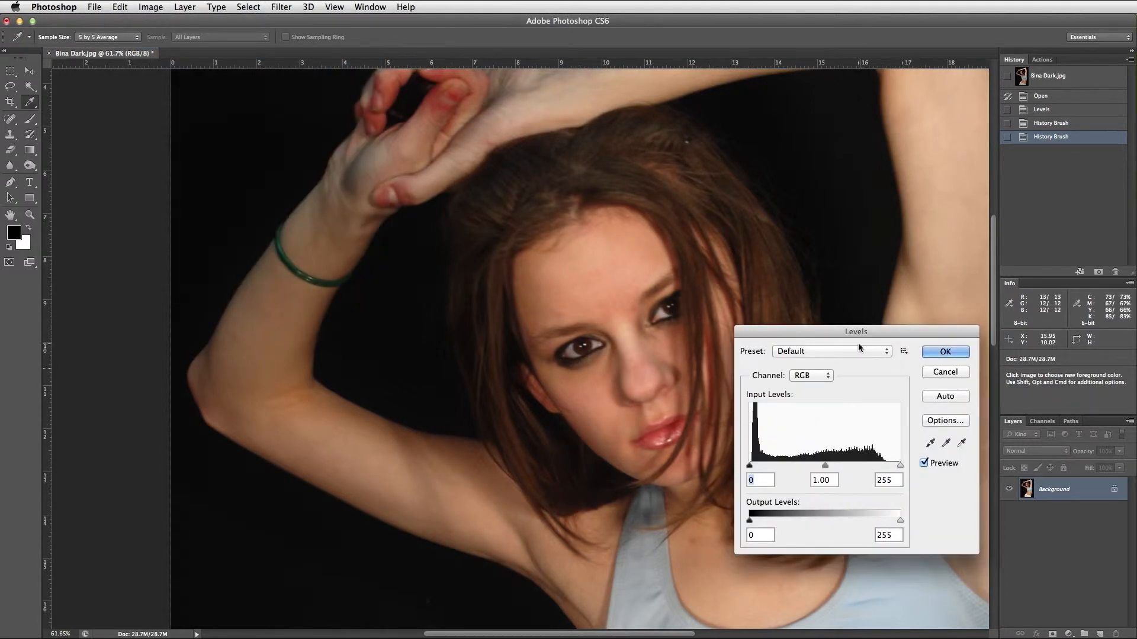
left_click_drag(860, 330, 943, 327)
left_click_drag(981, 462, 964, 465)
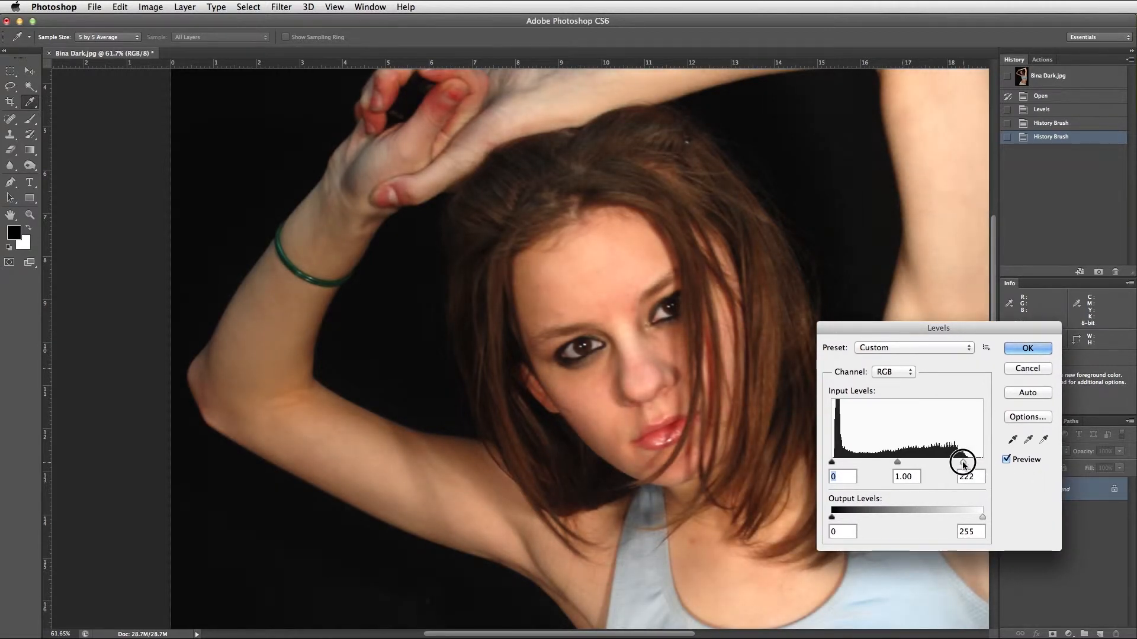
left_click_drag(962, 466, 960, 465)
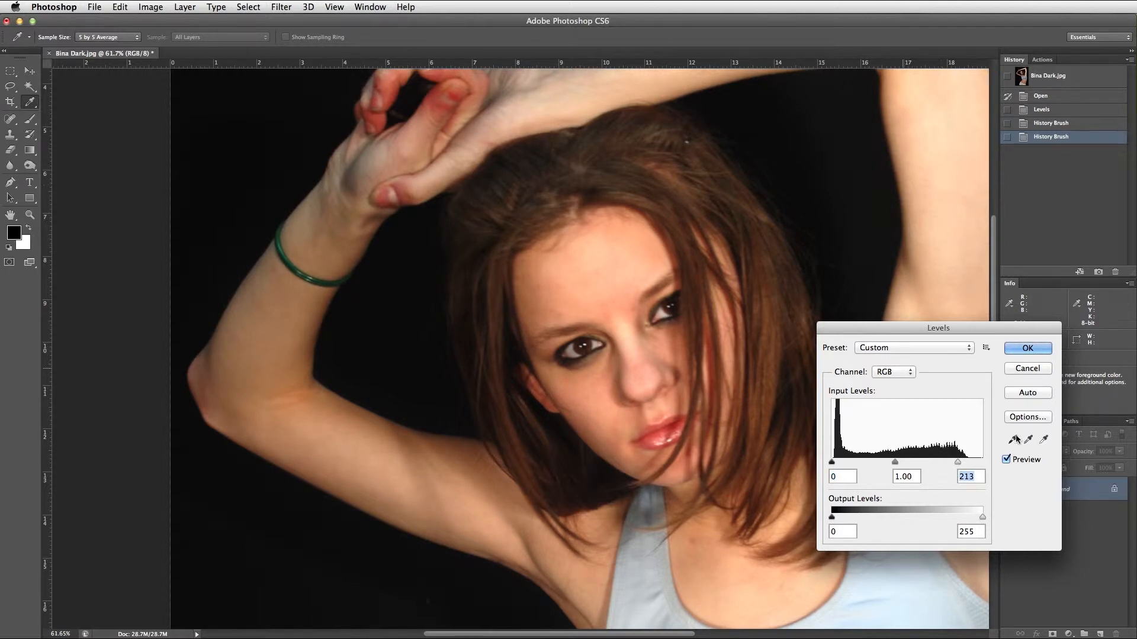
left_click(1030, 348)
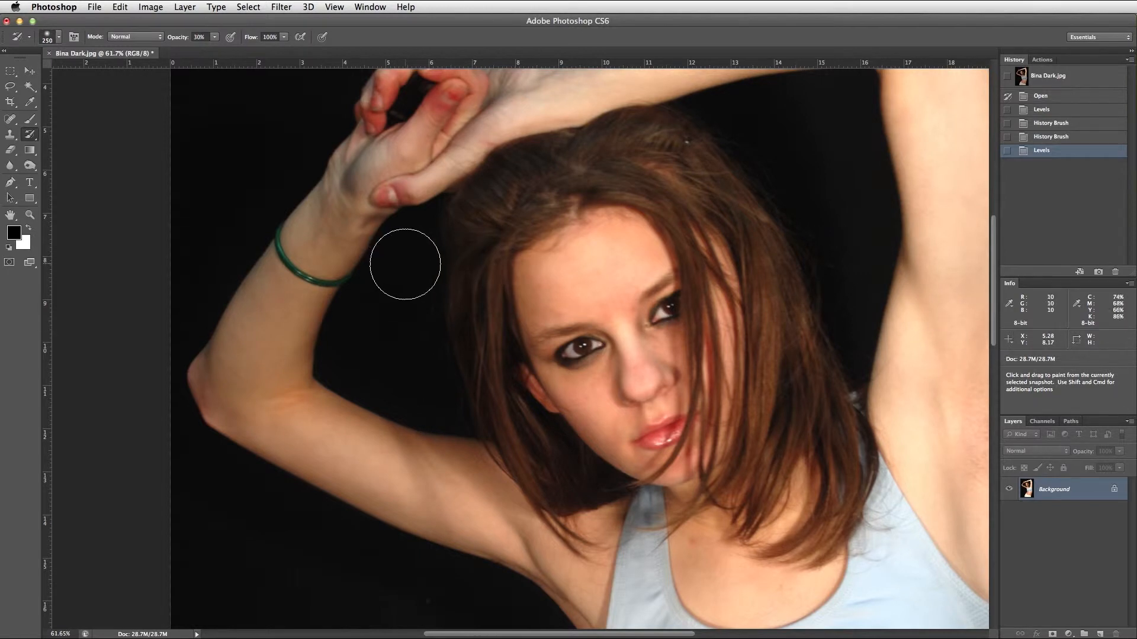
- Step back to before the second Levels, make that Levels state the History Brush source, and paint over the face
left_click(1048, 137)
left_click(1007, 151)
mouse_move(553, 292)
left_mouse_down()
mouse_move(546, 358)
mouse_move(539, 288)
mouse_move(546, 345)
mouse_move(552, 321)
mouse_move(623, 396)
mouse_move(663, 322)
mouse_move(637, 433)
mouse_move(742, 399)
mouse_move(810, 520)
mouse_move(789, 413)
mouse_move(646, 474)
mouse_move(654, 459)
mouse_move(586, 407)
mouse_move(530, 318)
left_mouse_up()
mouse_move(531, 320)
left_mouse_down()
mouse_move(740, 483)
mouse_move(673, 312)
left_mouse_up()
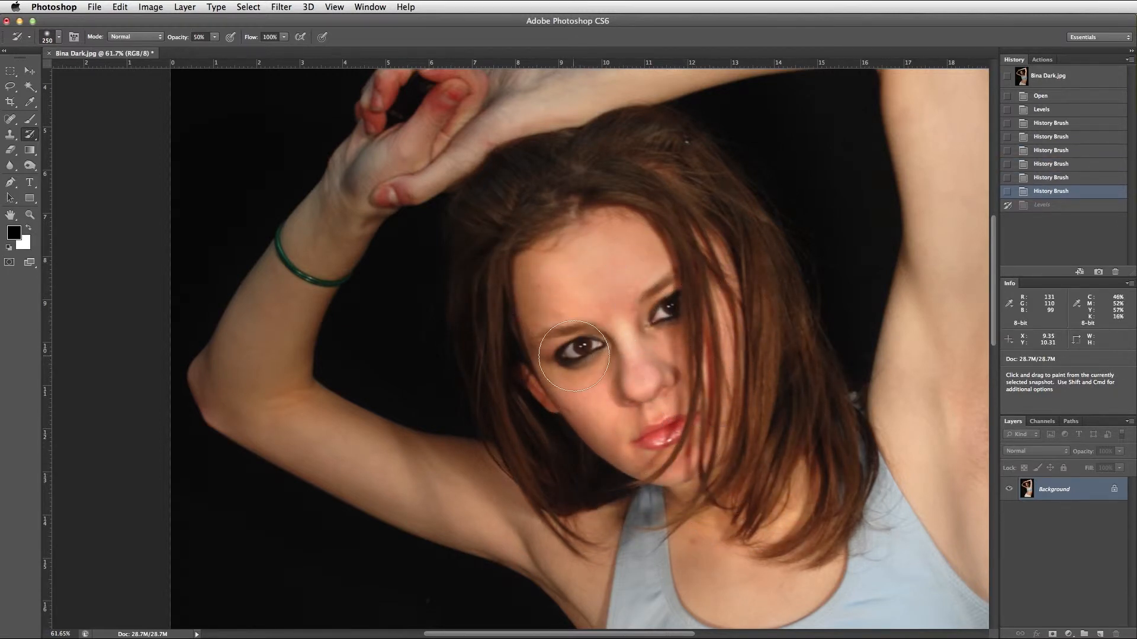
- Brighten both eyes with the History Brush, reducing the brush to 125 px
mouse_move(576, 358)
left_mouse_down()
mouse_move(589, 348)
mouse_move(583, 356)
left_mouse_up()
key("bracketleft")
left_click_drag(668, 307, 670, 330)
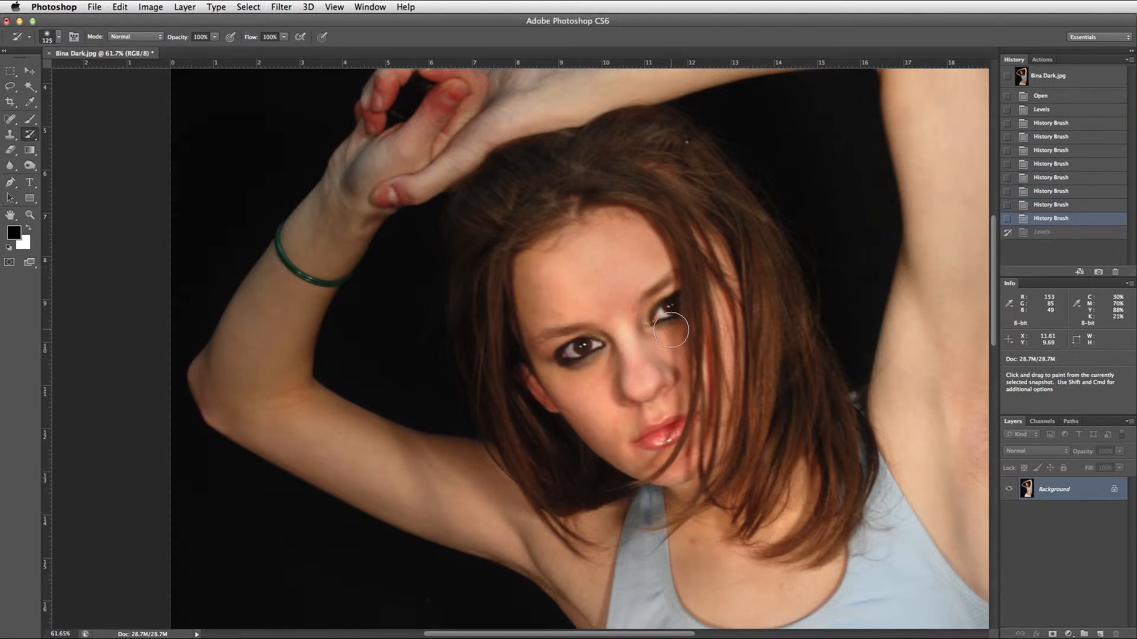
- Brighten the hair and upper chest with a 175 px History Brush
key("bracketright")
key("bracketright")
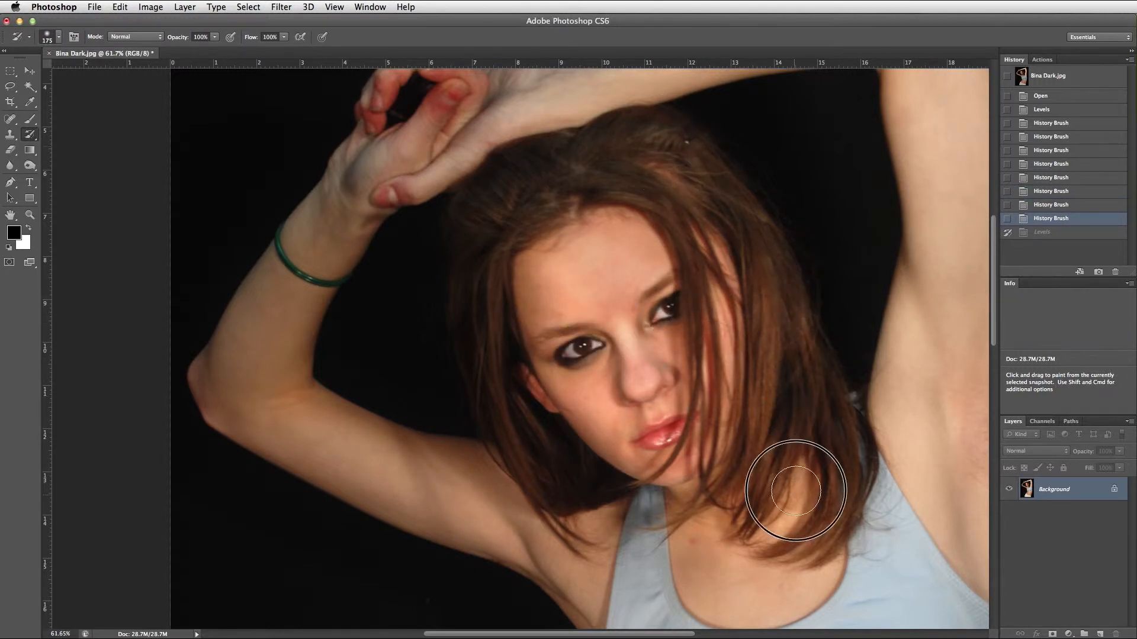
mouse_move(521, 180)
left_mouse_down()
mouse_move(490, 264)
mouse_move(489, 316)
mouse_move(464, 342)
mouse_move(527, 173)
mouse_move(766, 266)
mouse_move(783, 450)
mouse_move(796, 476)
mouse_move(827, 475)
left_mouse_up()
mouse_move(293, 316)
left_mouse_down()
mouse_move(304, 375)
mouse_move(325, 223)
mouse_move(284, 343)
mouse_move(330, 393)
mouse_move(338, 470)
mouse_move(563, 601)
mouse_move(560, 532)
mouse_move(225, 372)
mouse_move(436, 142)
left_mouse_up()
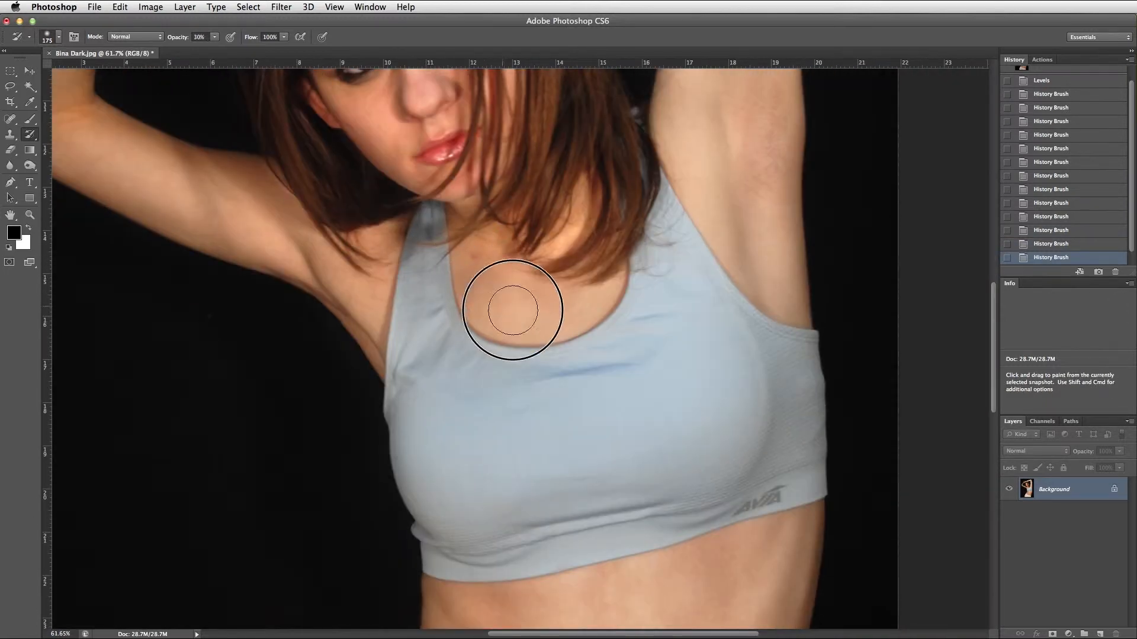
left_click_drag(513, 310, 512, 312)
- Brighten the highlights on the bare midriff with a 200 px History Brush at 30% opacity
scroll(686, 363, "down", 5)
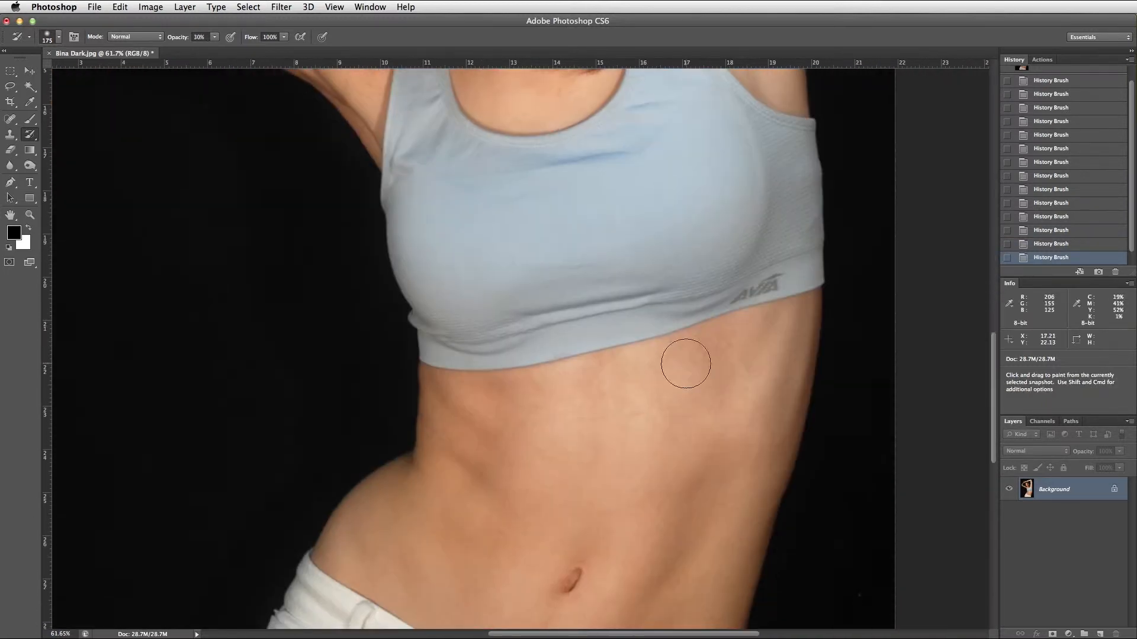
scroll(718, 472, "down", 3)
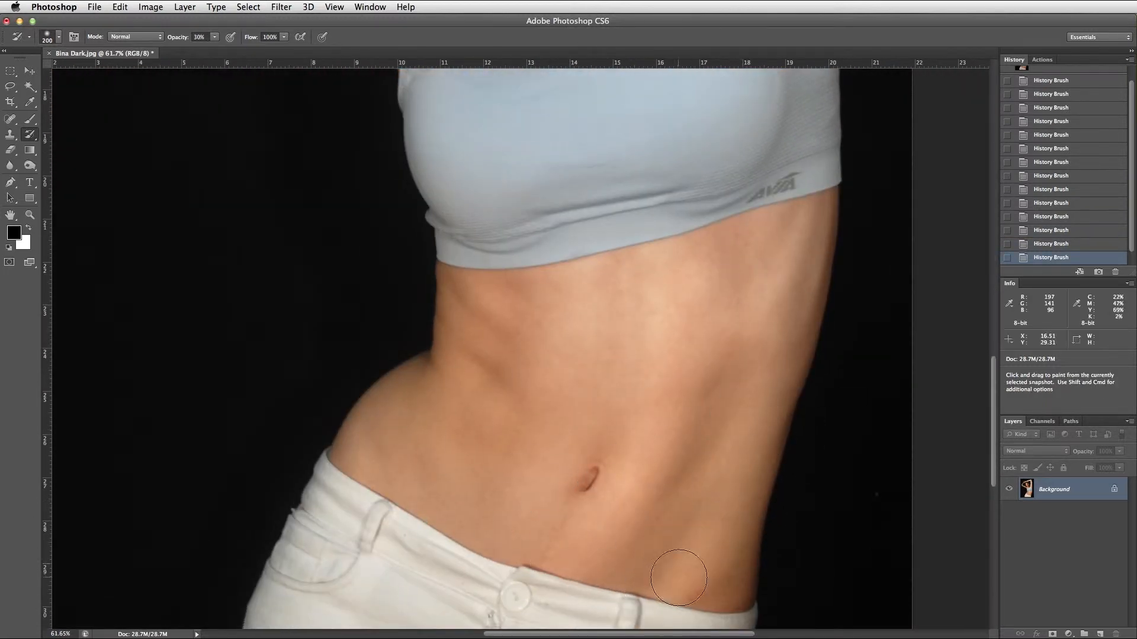
left_click_drag(734, 379, 734, 379)
scroll(655, 350, "down", 3)
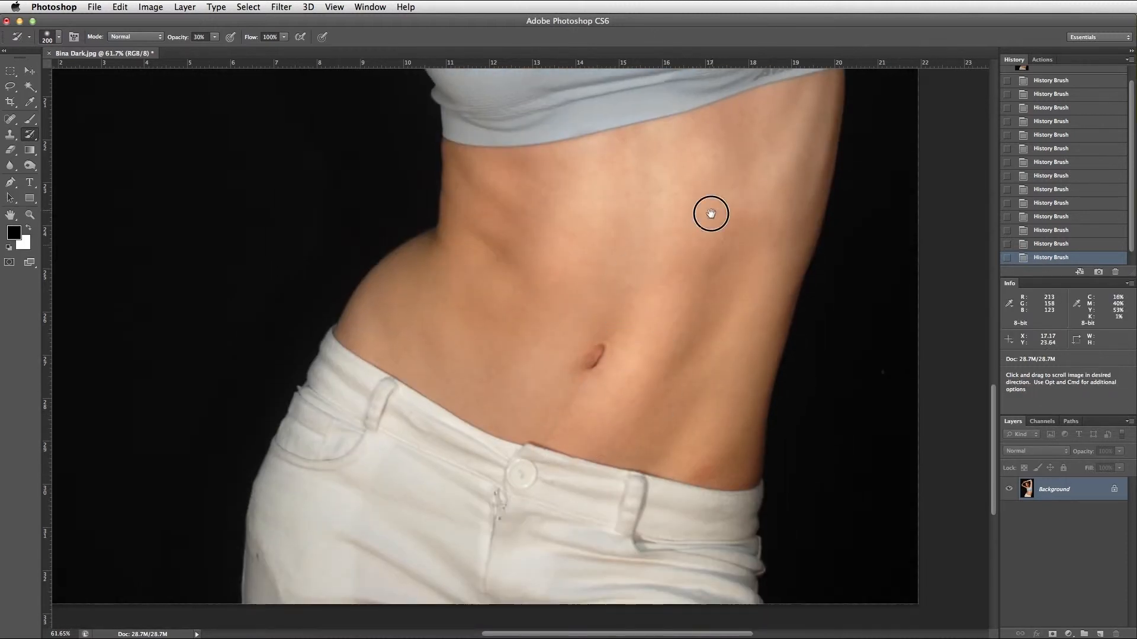
scroll(519, 299, "up", 6)
mouse_move(726, 195)
left_mouse_down()
mouse_move(647, 317)
mouse_move(565, 349)
mouse_move(736, 421)
mouse_move(738, 471)
left_mouse_up()
- Reduce the History Brush to 125 px and brighten the white jeans
key("bracketleft")
key("bracketleft")
scroll(651, 436, "down", 10)
key("bracketleft")
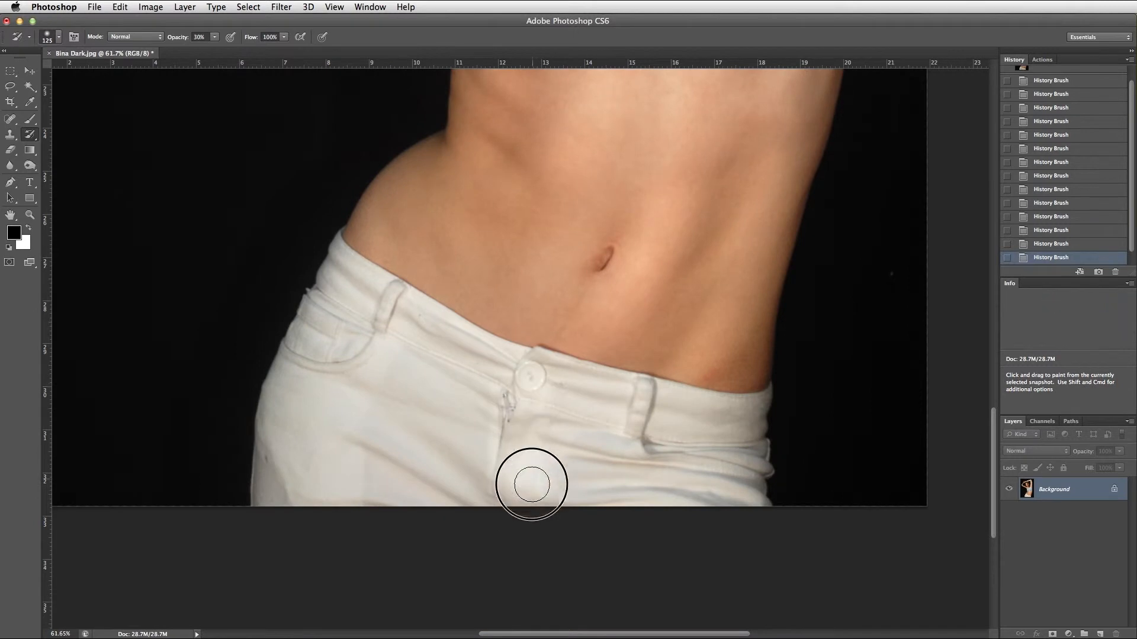
- Brighten the whole image with a Levels adjustment, setting the white input level to 204 and comparing the result with the preview
scroll(441, 368, "up", 10)
left_click_drag(459, 363, 639, 308)
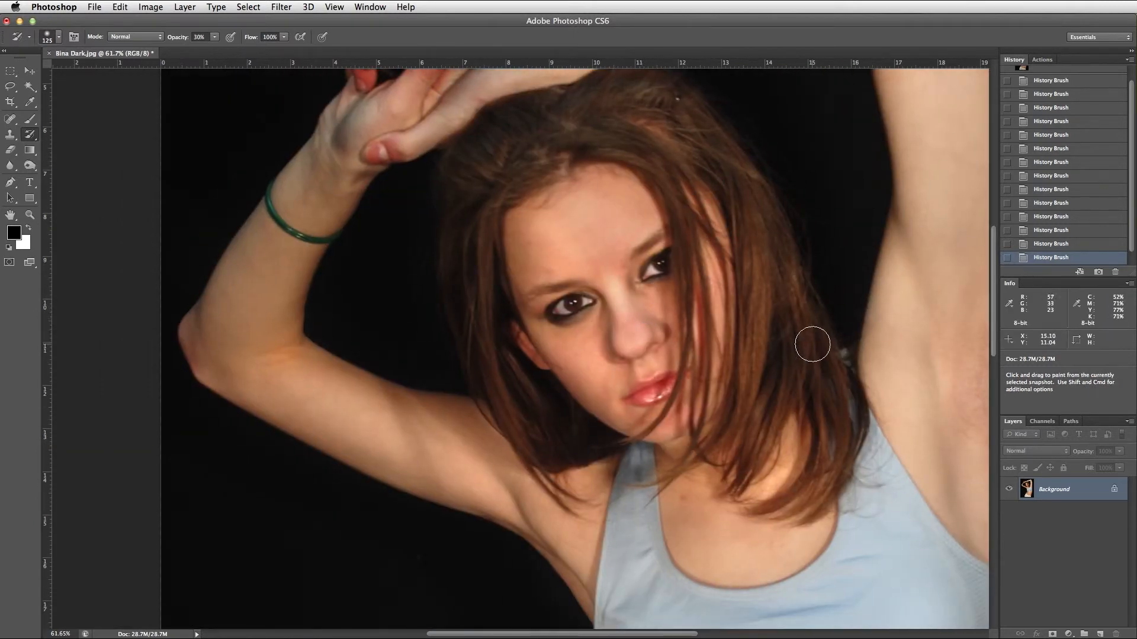
left_click(151, 6)
mouse_move(170, 43)
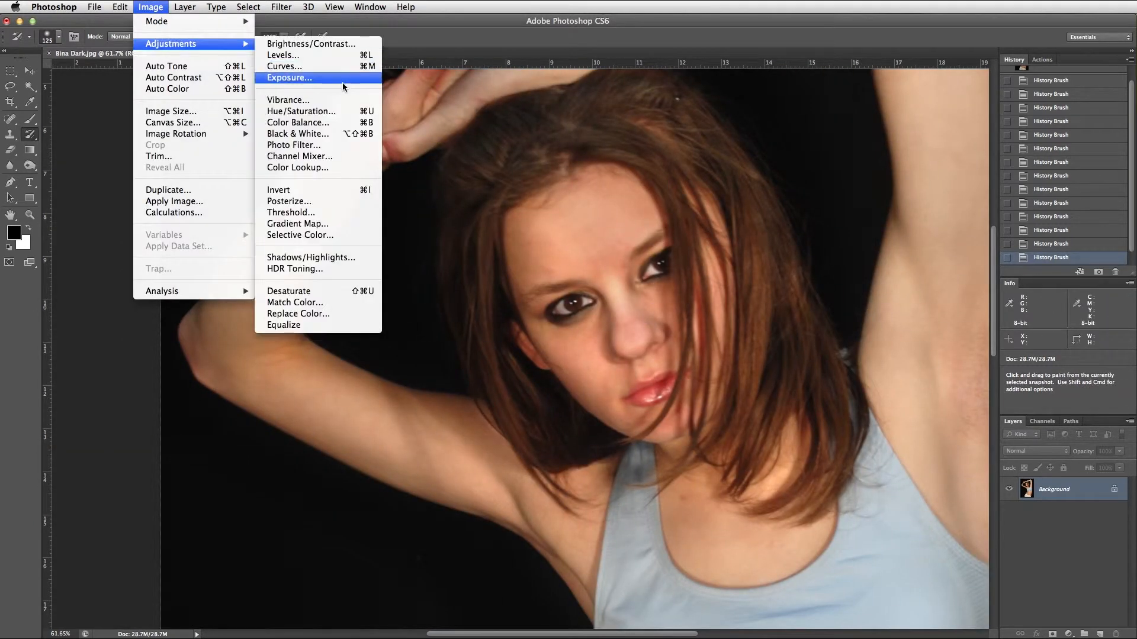
left_click(284, 55)
left_click_drag(933, 333, 1002, 339)
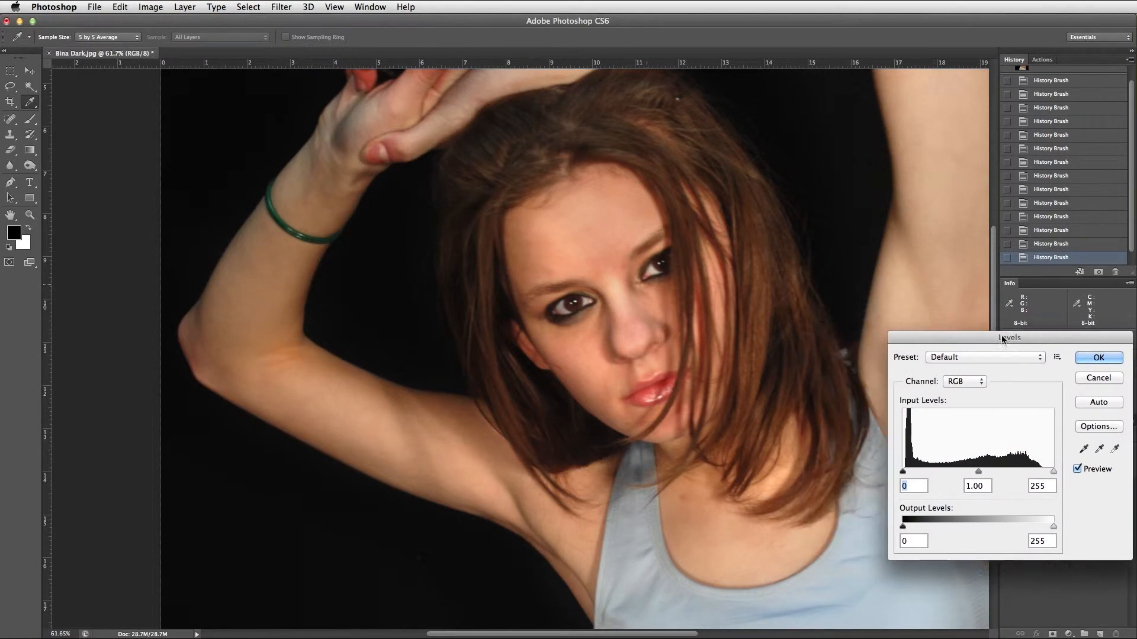
left_click_drag(1054, 472, 1024, 474)
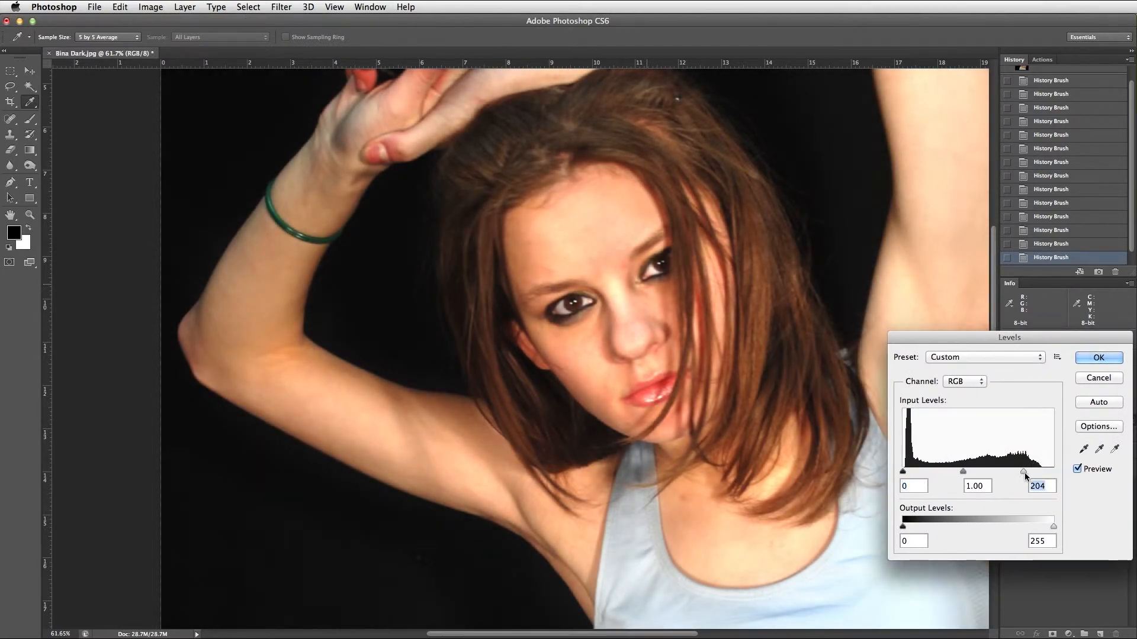
left_click(1077, 469)
left_click(1077, 469)
left_click(1077, 469)
left_click(1077, 469)
left_click(1099, 360)
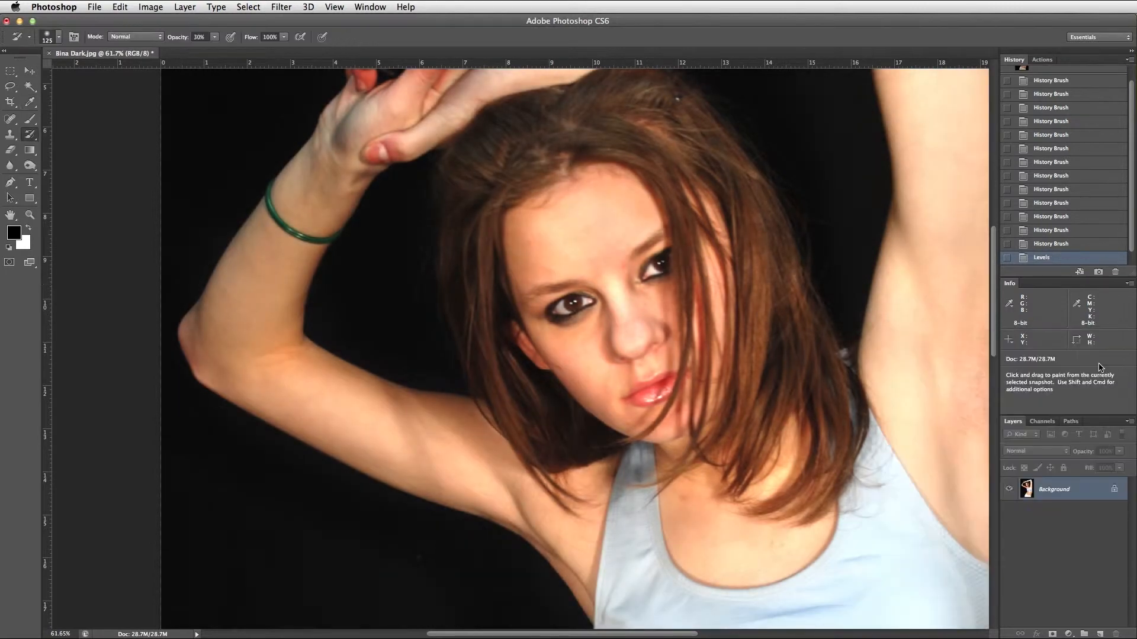
- Return to the history state before Levels and paint the Levels state over both eyes with a 60 px History Brush at 100% opacity
left_click(1047, 245)
mouse_move(562, 308)
left_mouse_down()
mouse_move(583, 302)
mouse_move(566, 316)
left_mouse_up()
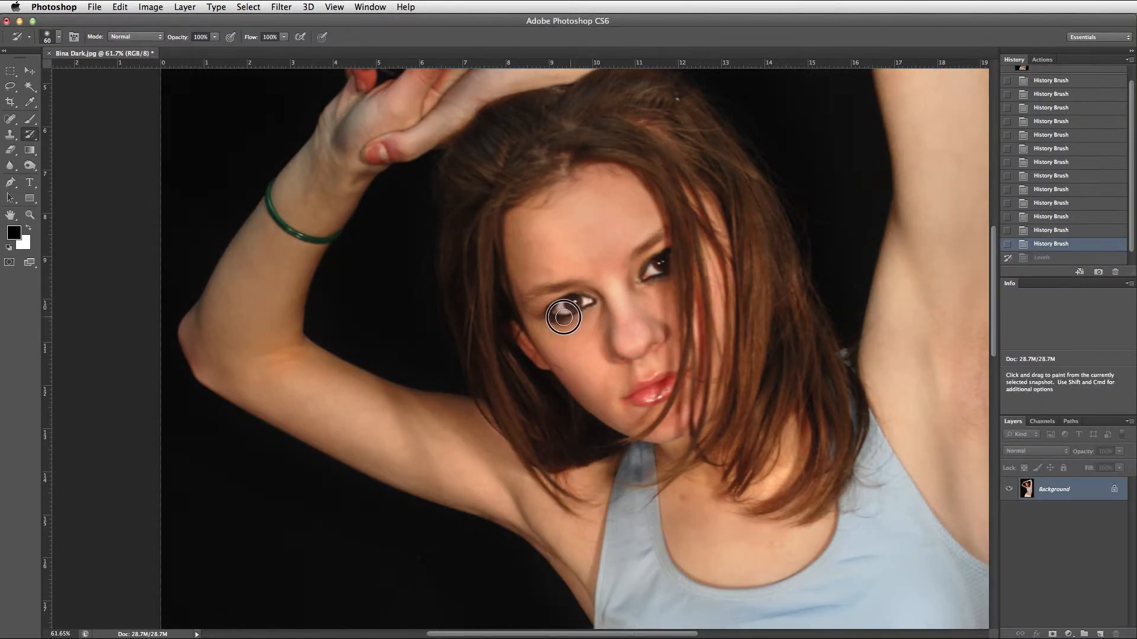
left_click_drag(654, 274, 657, 267)
- Enlarge the History Brush to 150 px and brighten the hair falling beside the face
key("bracketright")
key("bracketright")
key("bracketright")
key("bracketright")
key("bracketright")
key("bracketright")
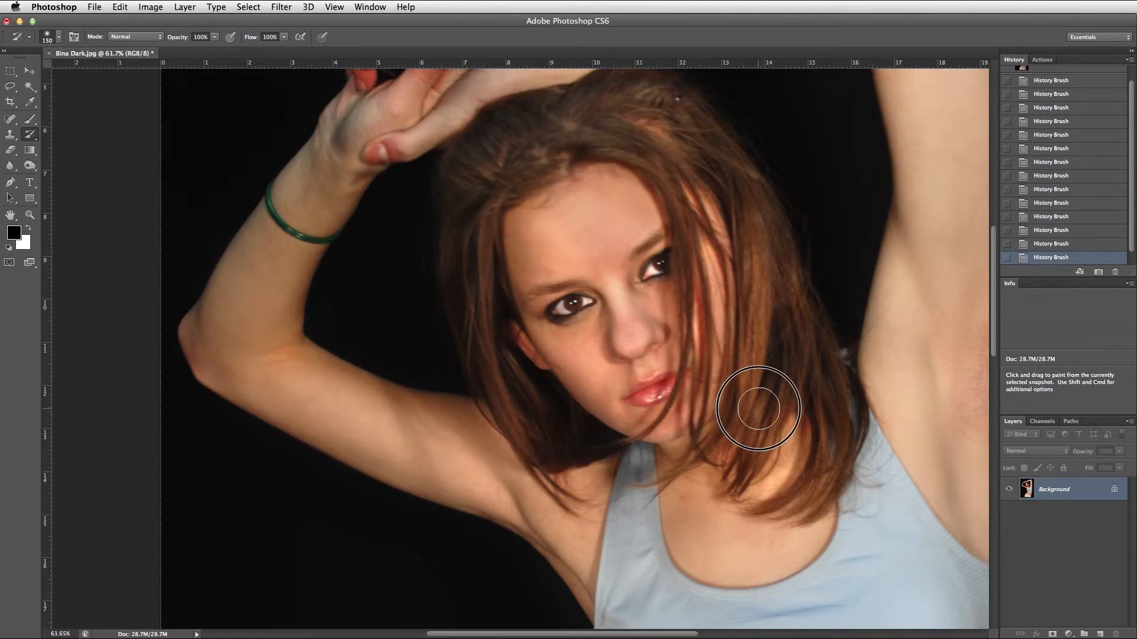
- Apply a Color Balance adjustment to the midtones with red at +22 and blue at +9, comparing it with the preview
key("super+plus")
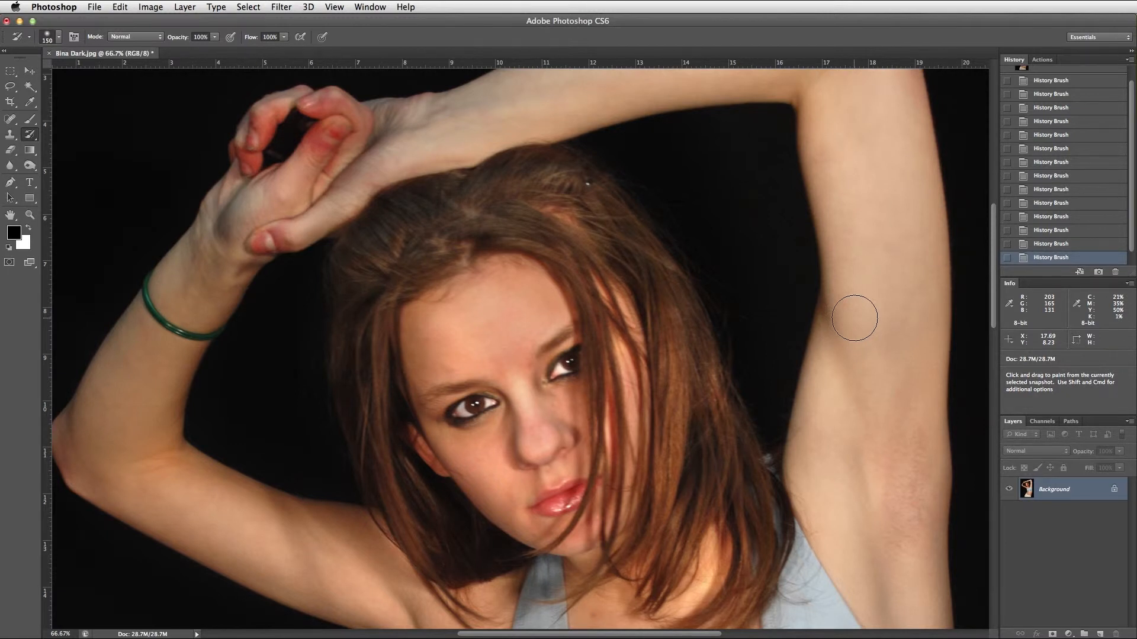
left_click(150, 7)
mouse_move(165, 46)
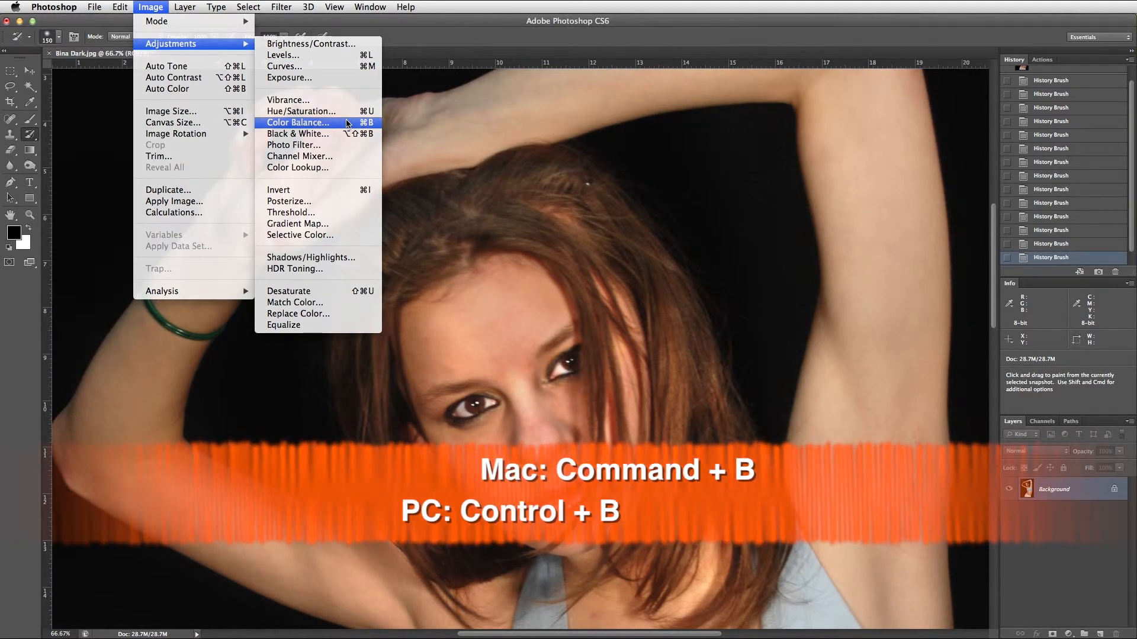
left_click(347, 123)
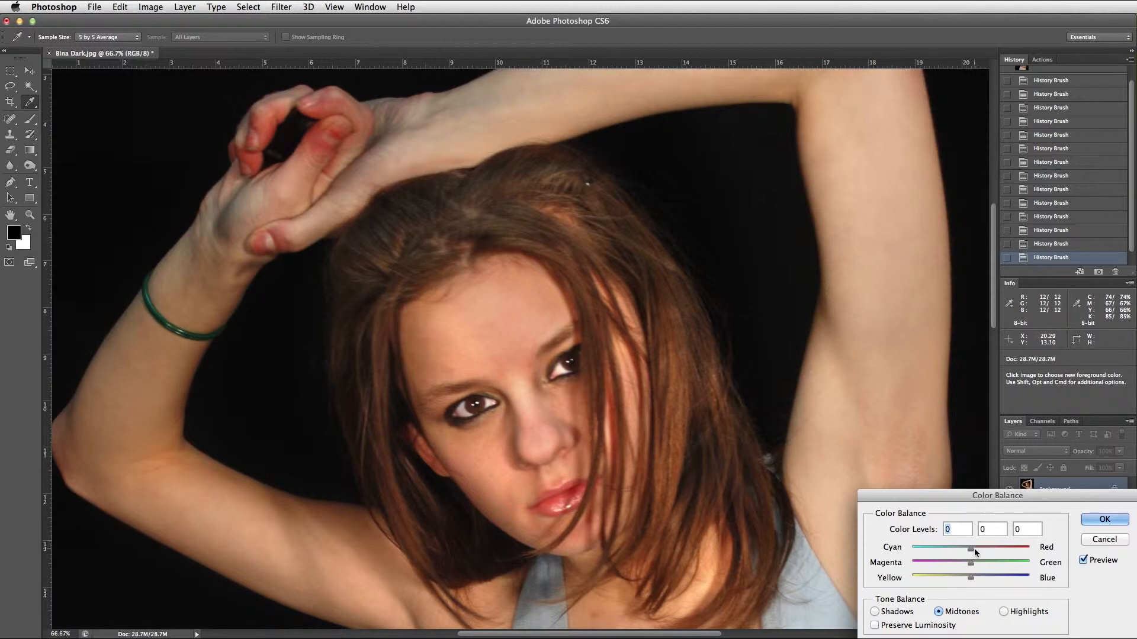
left_click_drag(974, 552, 985, 552)
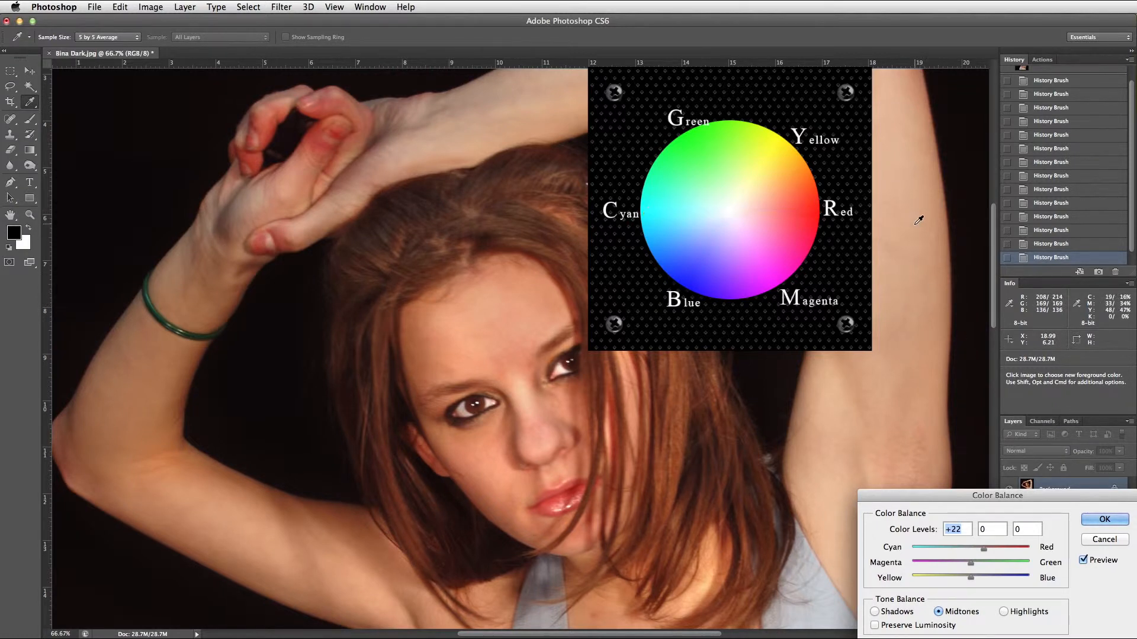
left_click_drag(971, 580, 973, 580)
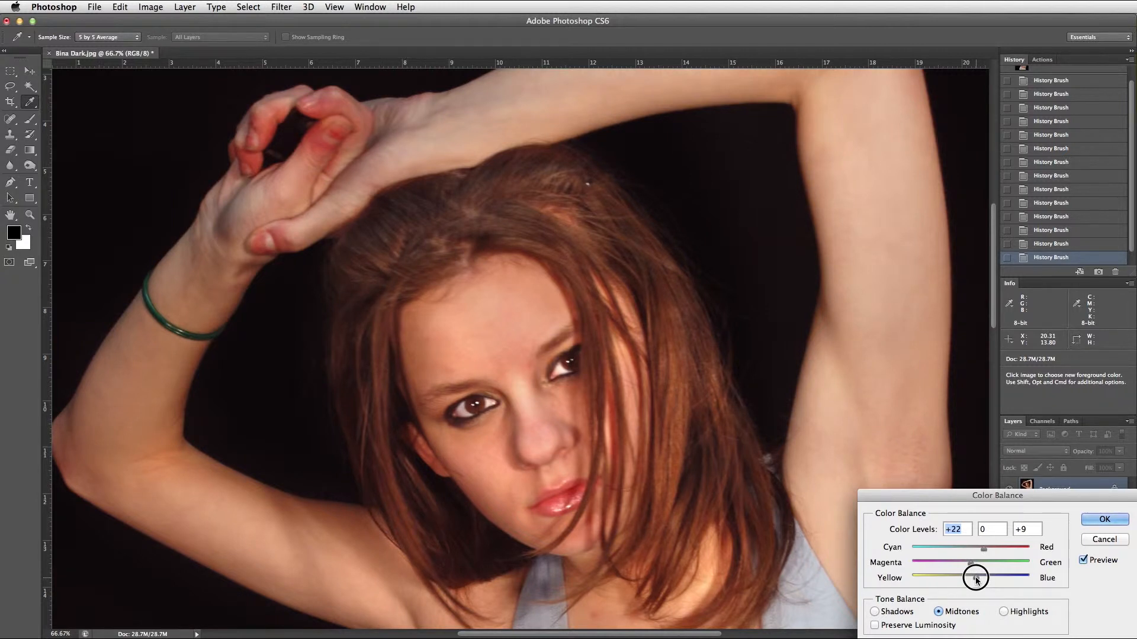
left_click_drag(976, 579, 977, 579)
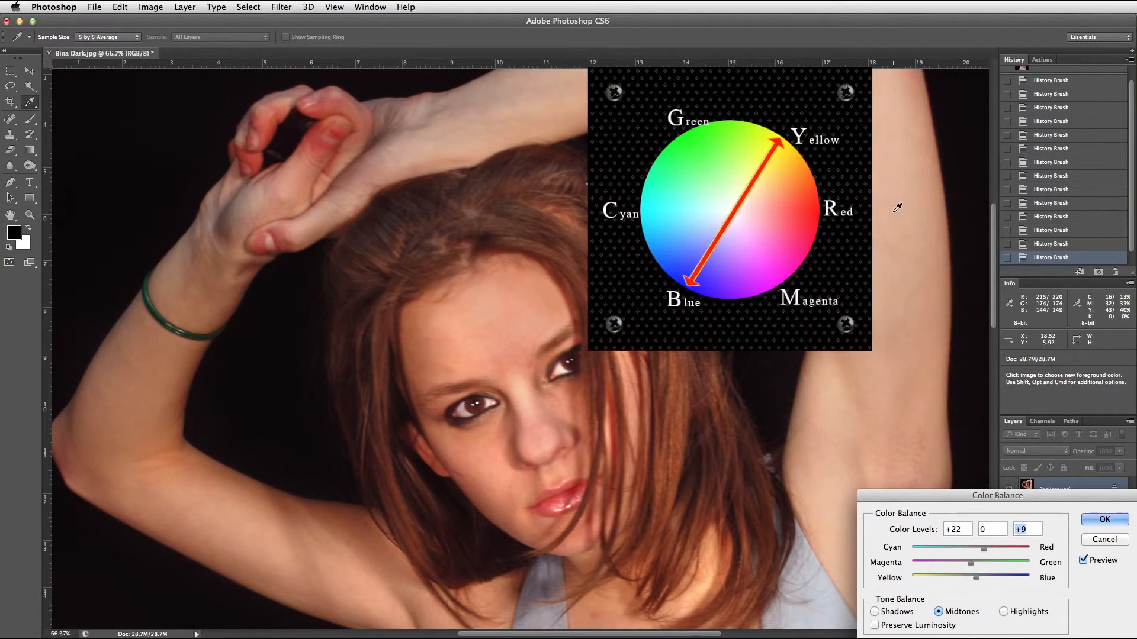
left_click(1084, 562)
left_click(1084, 561)
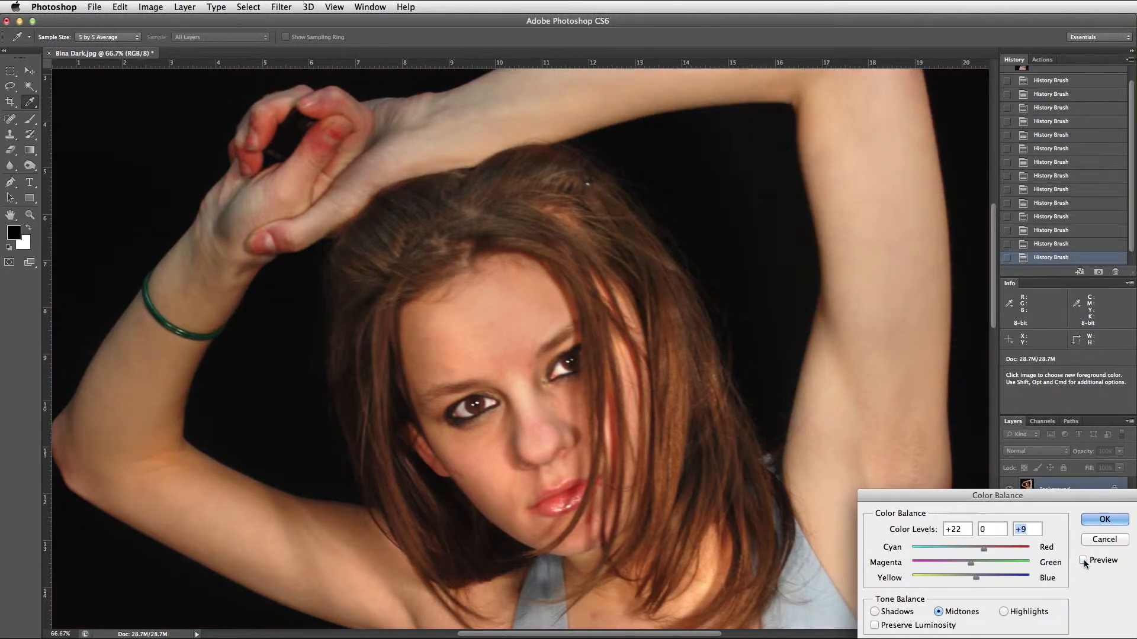
left_click(1105, 520)
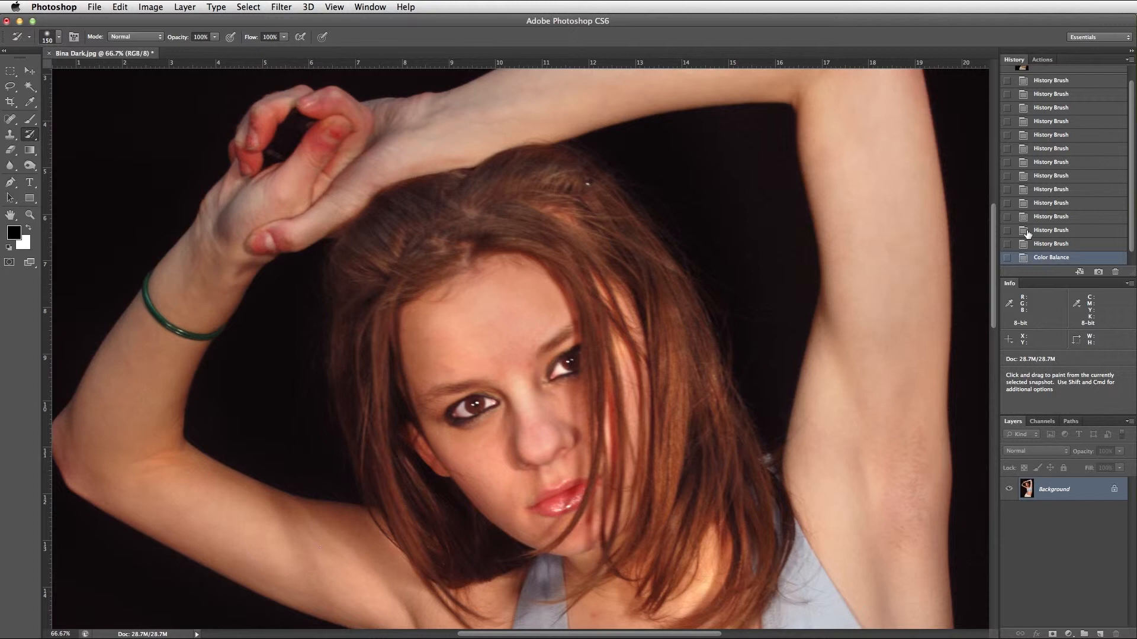
- Return to the state before Color Balance and paint that correction over the raised arm with a 150 px History Brush
left_click(1039, 248)
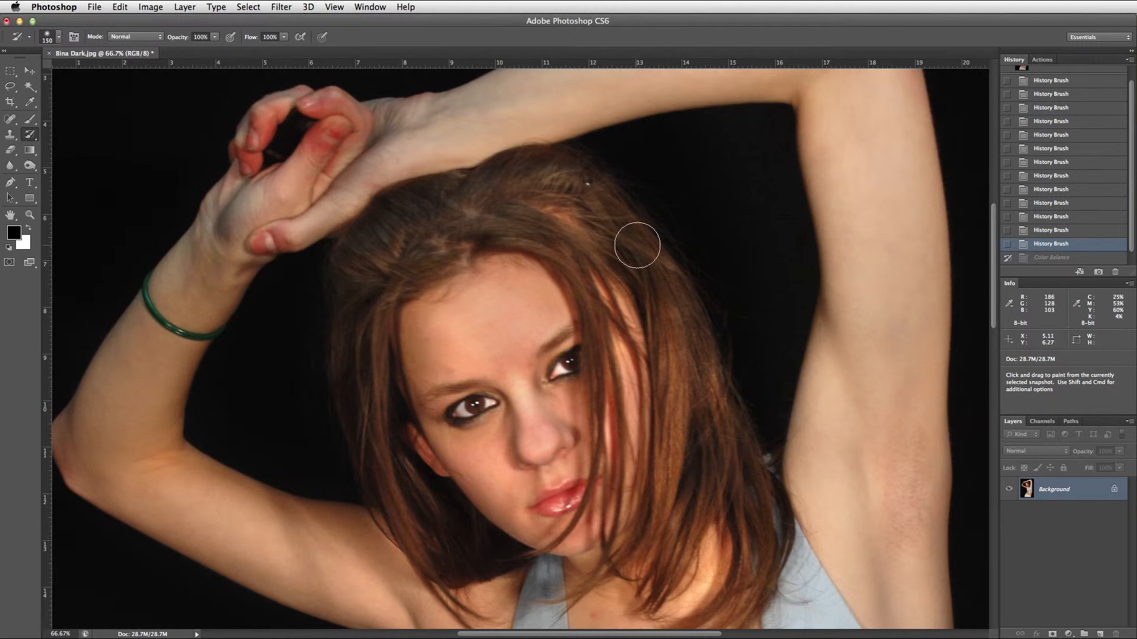
mouse_move(857, 179)
left_mouse_down()
mouse_move(825, 203)
mouse_move(781, 273)
left_mouse_up()
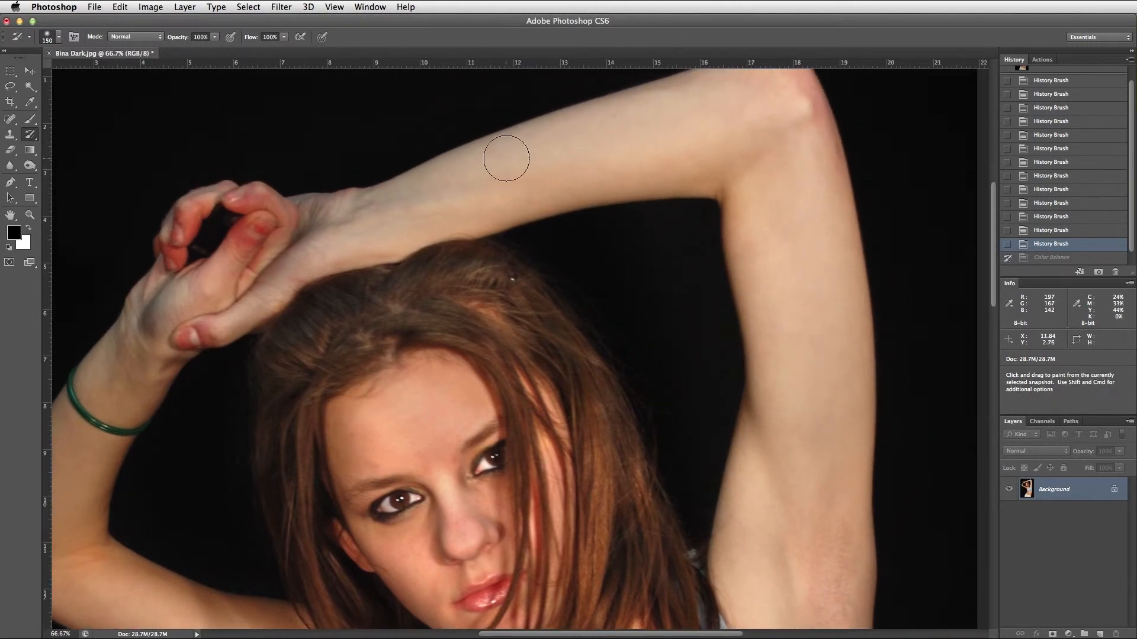
mouse_move(391, 210)
left_mouse_down()
mouse_move(360, 227)
mouse_move(439, 197)
mouse_move(589, 174)
mouse_move(576, 176)
mouse_move(680, 103)
mouse_move(626, 144)
mouse_move(764, 128)
mouse_move(764, 100)
mouse_move(698, 147)
left_mouse_up()
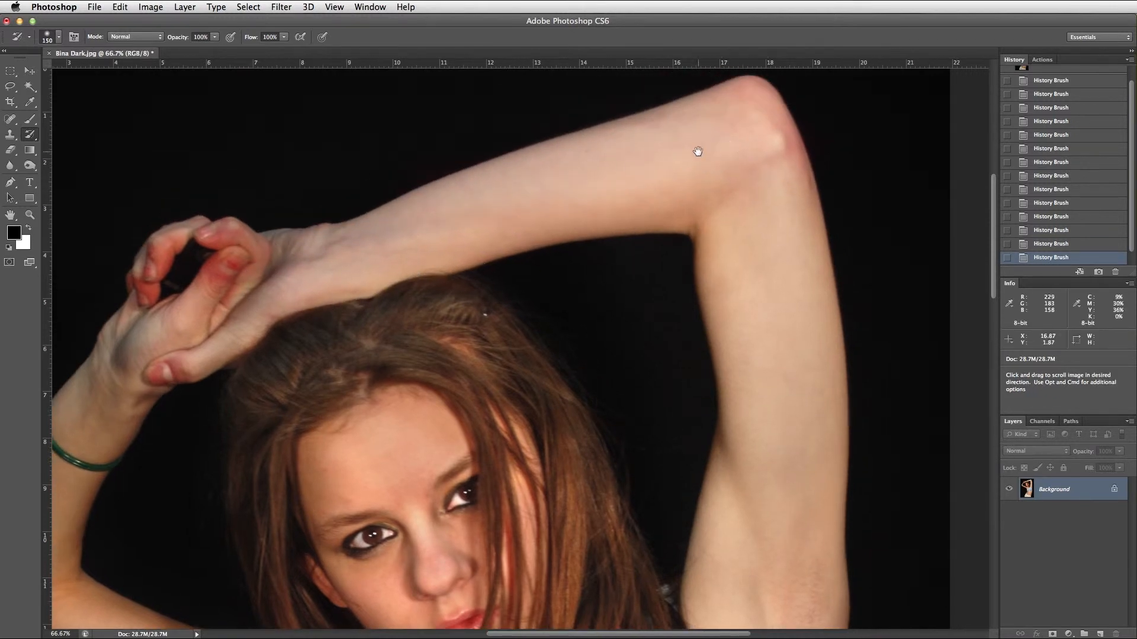
mouse_move(736, 378)
left_mouse_down()
mouse_move(768, 247)
mouse_move(785, 386)
mouse_move(808, 341)
left_mouse_up()
left_click_drag(807, 490, 813, 300)
mouse_move(766, 254)
left_mouse_down()
mouse_move(720, 363)
mouse_move(769, 517)
mouse_move(774, 430)
mouse_move(771, 533)
mouse_move(808, 571)
mouse_move(775, 456)
left_mouse_up()
- Reduce the History Brush to 100 px for the underarm beside the tank top, and blend the color correction over the face
key("bracketleft")
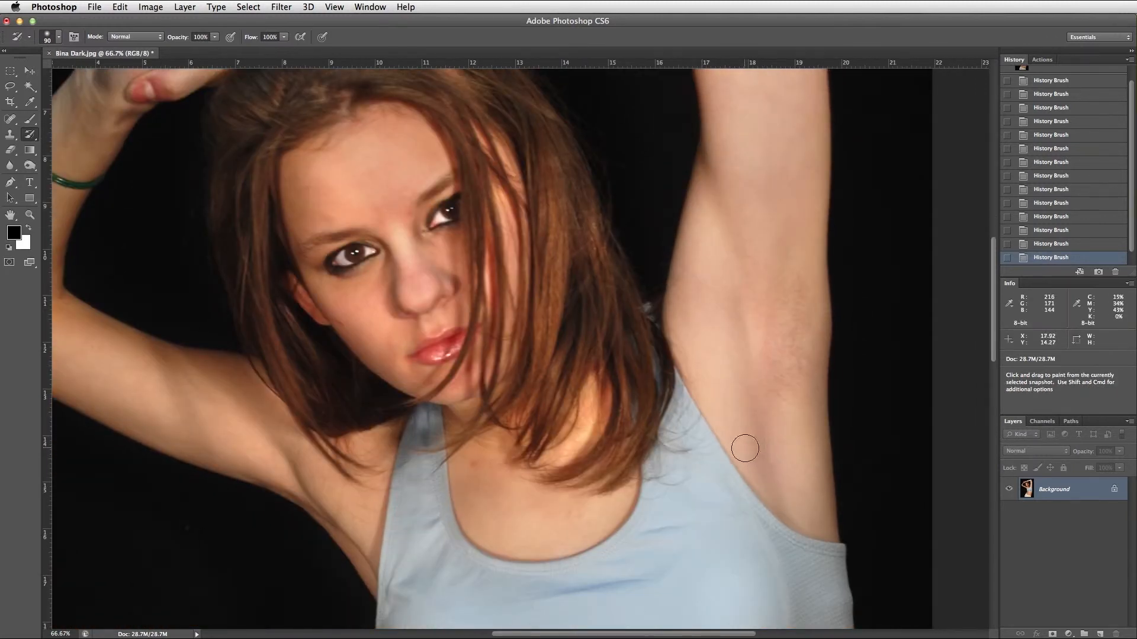
key("bracketright")
mouse_move(798, 516)
left_mouse_down()
mouse_move(820, 527)
mouse_move(810, 269)
left_mouse_up()
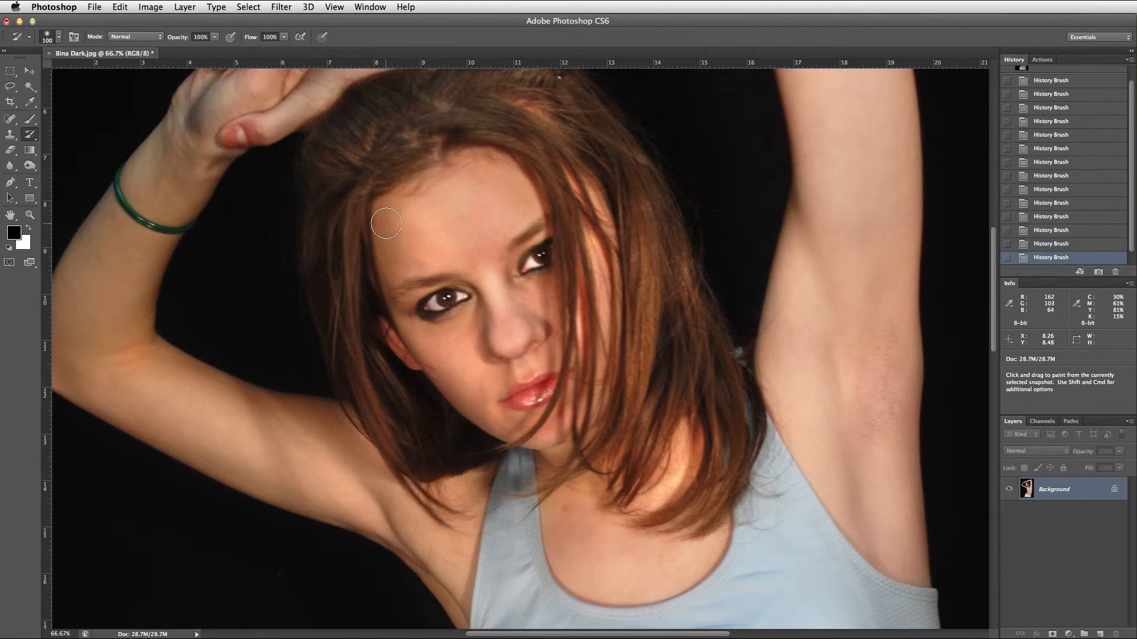
key("5")
mouse_move(479, 178)
left_mouse_down()
mouse_move(536, 323)
mouse_move(483, 331)
mouse_move(504, 391)
mouse_move(553, 431)
mouse_move(452, 373)
mouse_move(419, 325)
left_mouse_up()
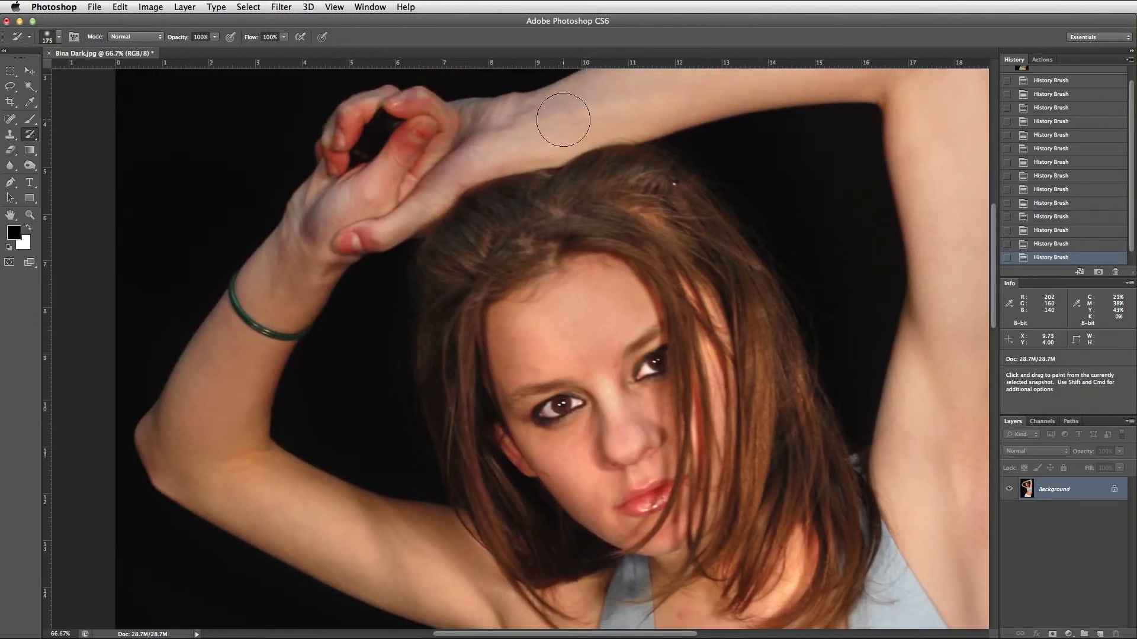
- Blend the color correction over the bent arm and bare midriff, using a 150 px History Brush on the midriff
key("space")
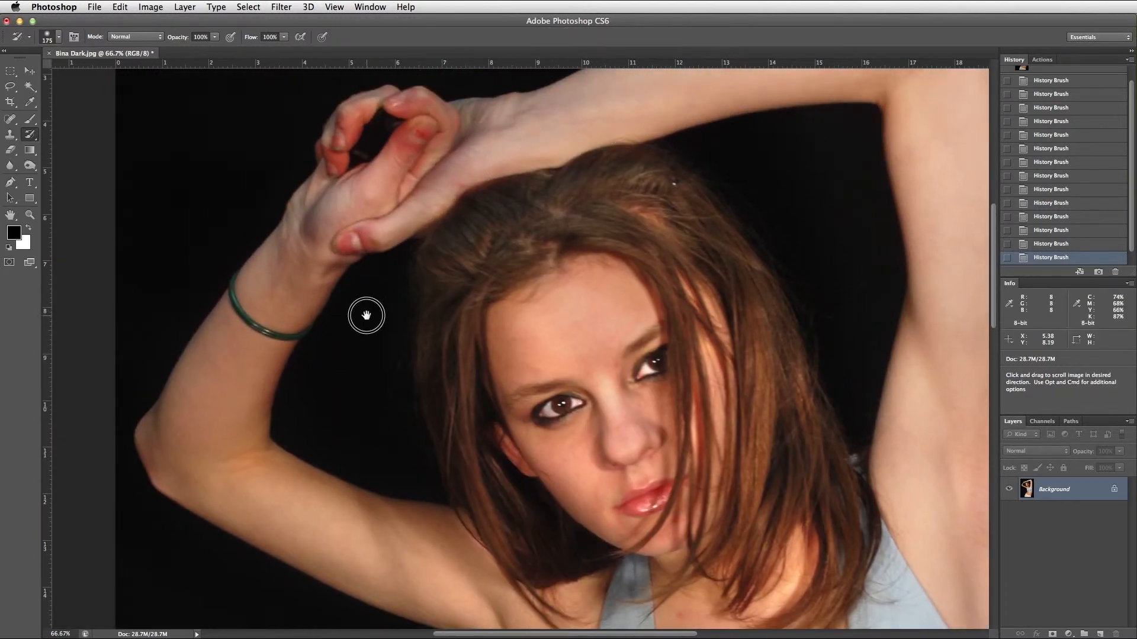
left_click_drag(366, 316, 452, 158)
mouse_move(320, 213)
left_mouse_down()
mouse_move(242, 262)
mouse_move(337, 302)
mouse_move(360, 362)
mouse_move(465, 414)
mouse_move(450, 364)
mouse_move(566, 404)
mouse_move(557, 439)
mouse_move(377, 323)
mouse_move(324, 200)
mouse_move(381, 106)
left_mouse_up()
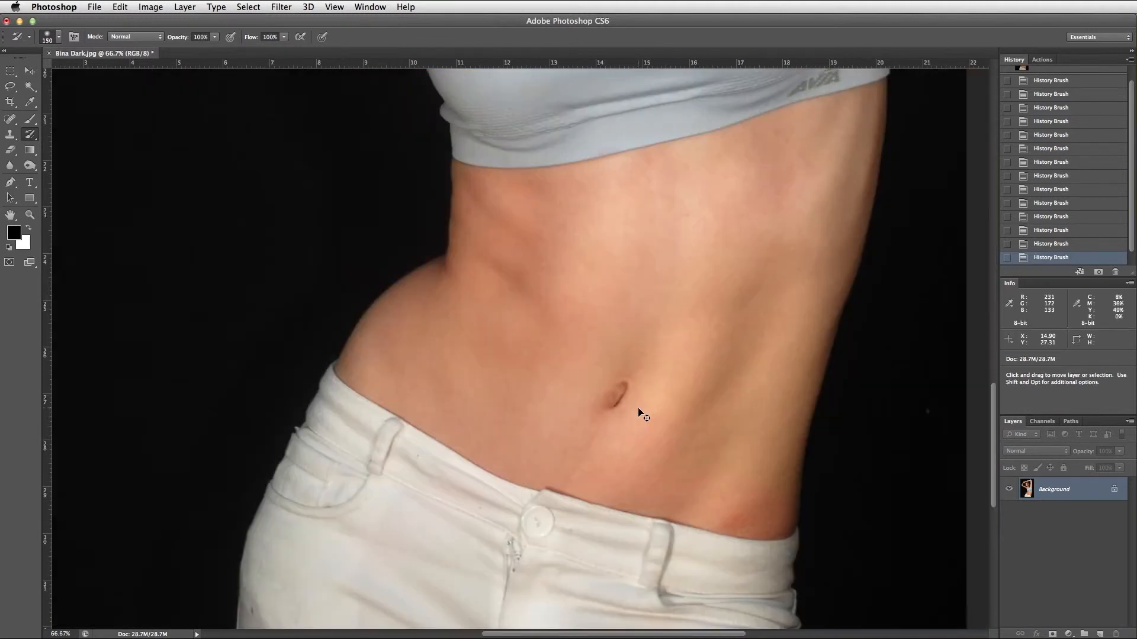
mouse_move(674, 496)
left_mouse_down()
mouse_move(713, 503)
mouse_move(770, 444)
mouse_move(829, 250)
mouse_move(670, 350)
mouse_move(698, 380)
mouse_move(612, 462)
mouse_move(726, 302)
mouse_move(685, 246)
mouse_move(705, 238)
left_mouse_up()
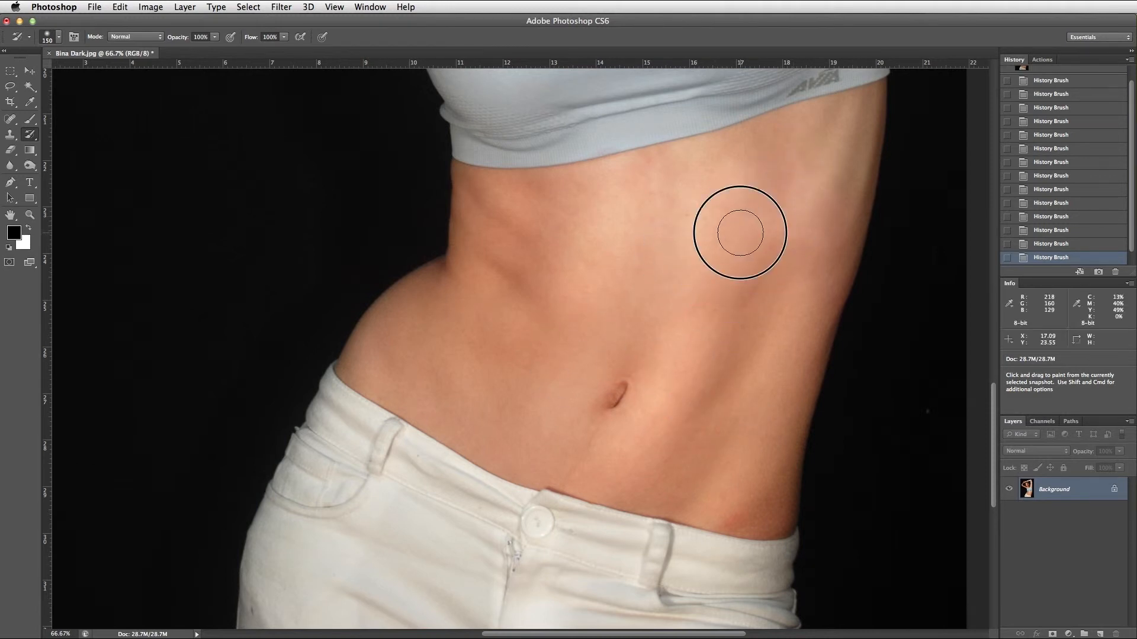
key("bracketleft")
- Apply a Selective Color adjustment to the Yellows with Yellow at -14% using the Absolute method, comparing it with the preview
key("super+minus")
key("super+minus")
key("super+minus")
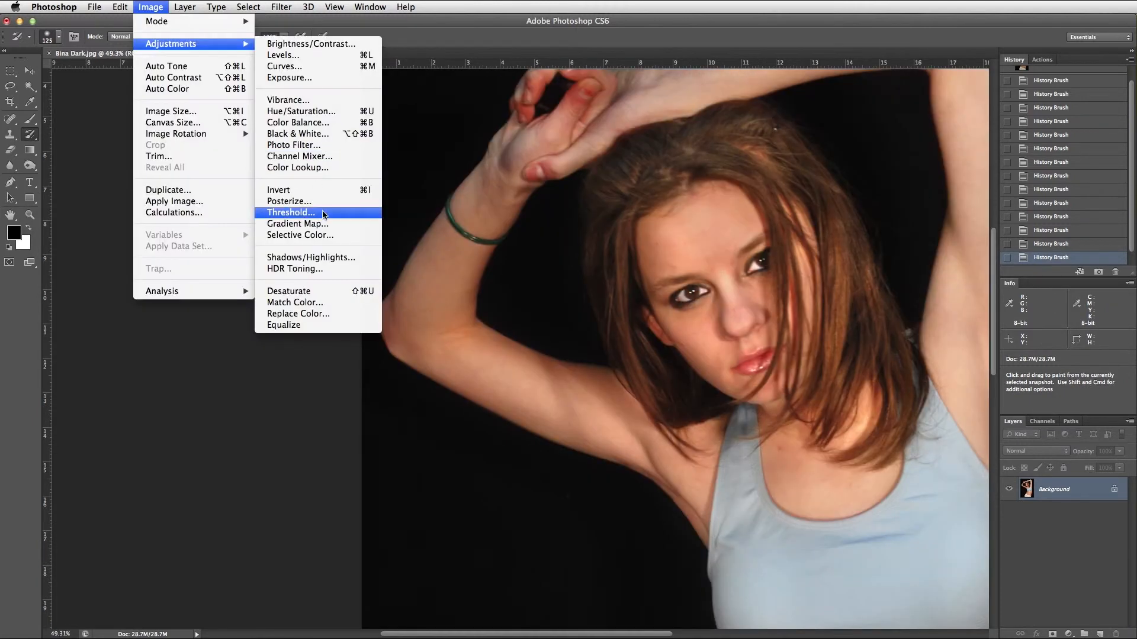
left_click(320, 237)
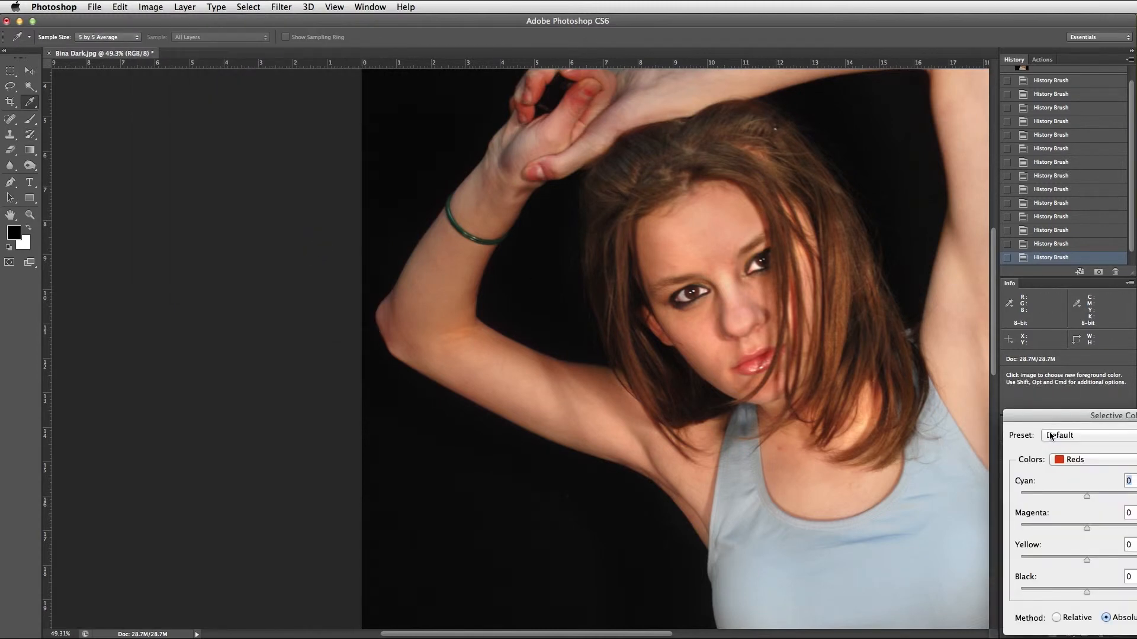
left_click_drag(1092, 417, 900, 261)
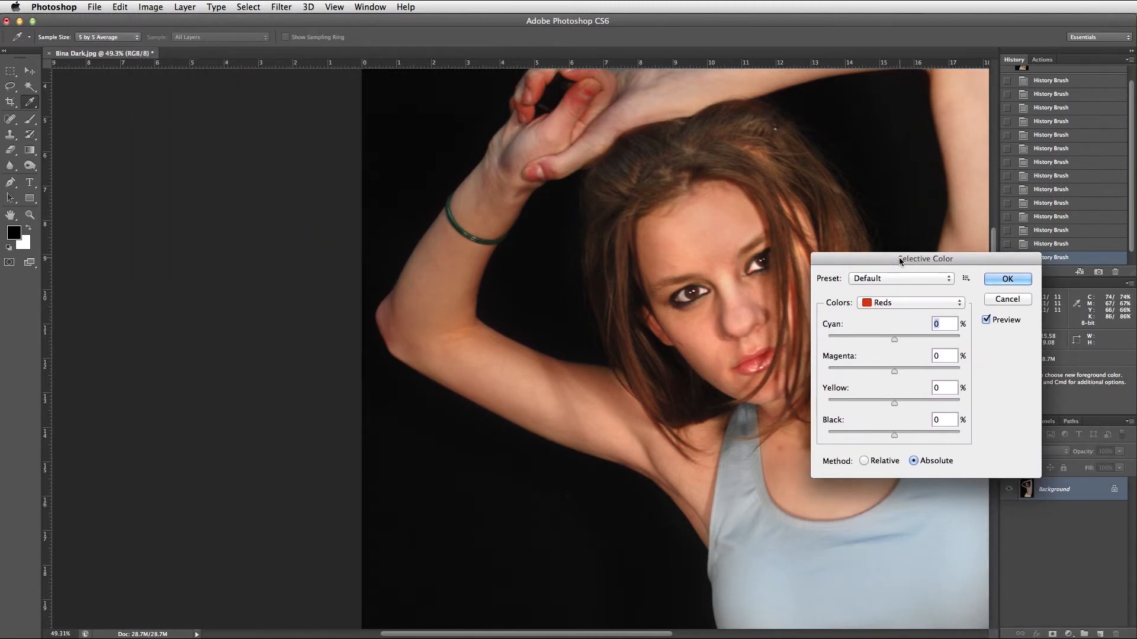
left_click(896, 302)
left_click(910, 314)
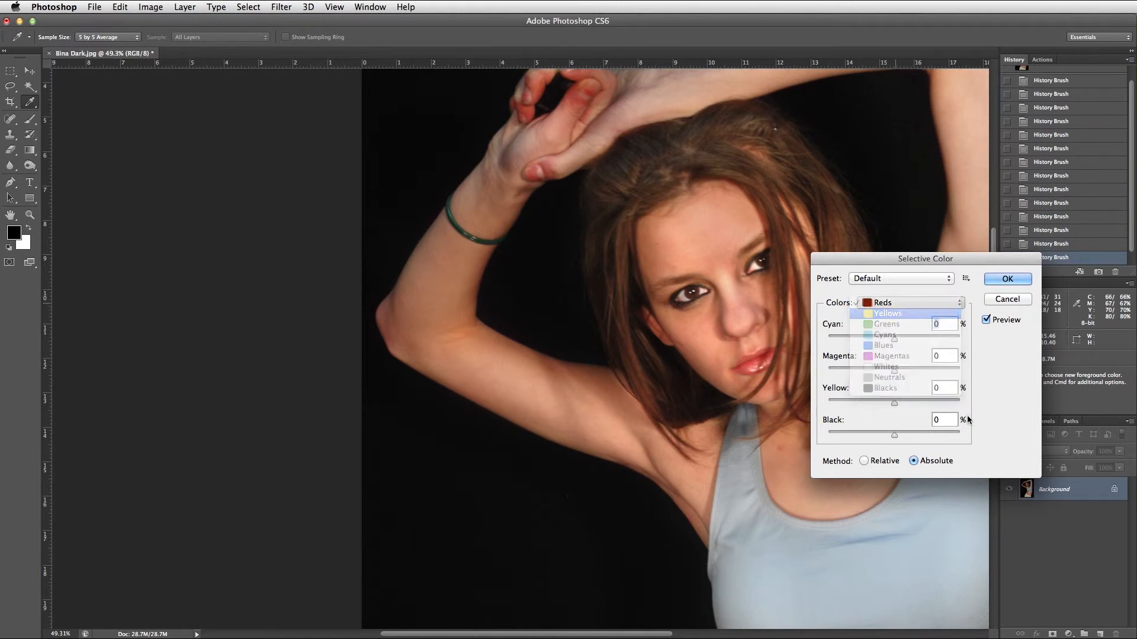
left_click_drag(894, 406, 886, 406)
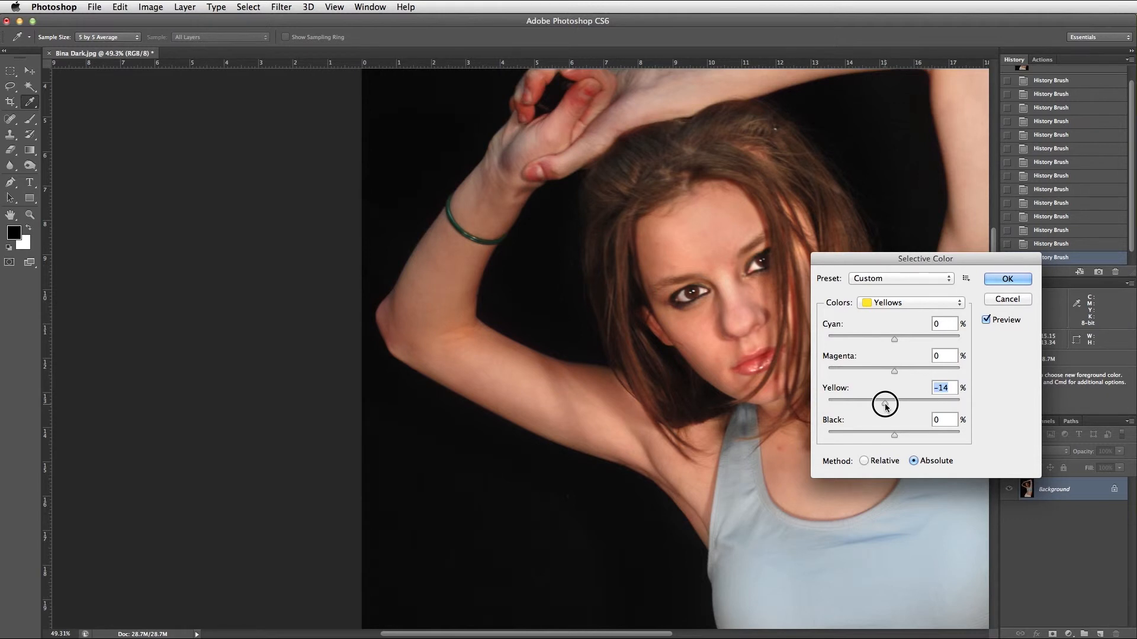
left_click(987, 320)
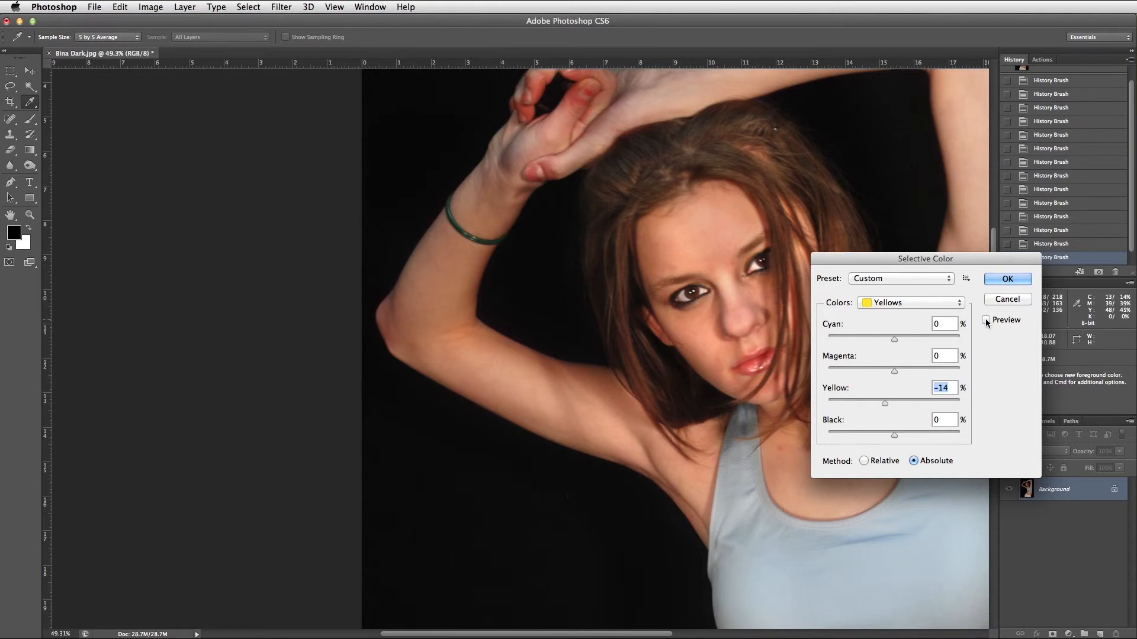
left_click(987, 320)
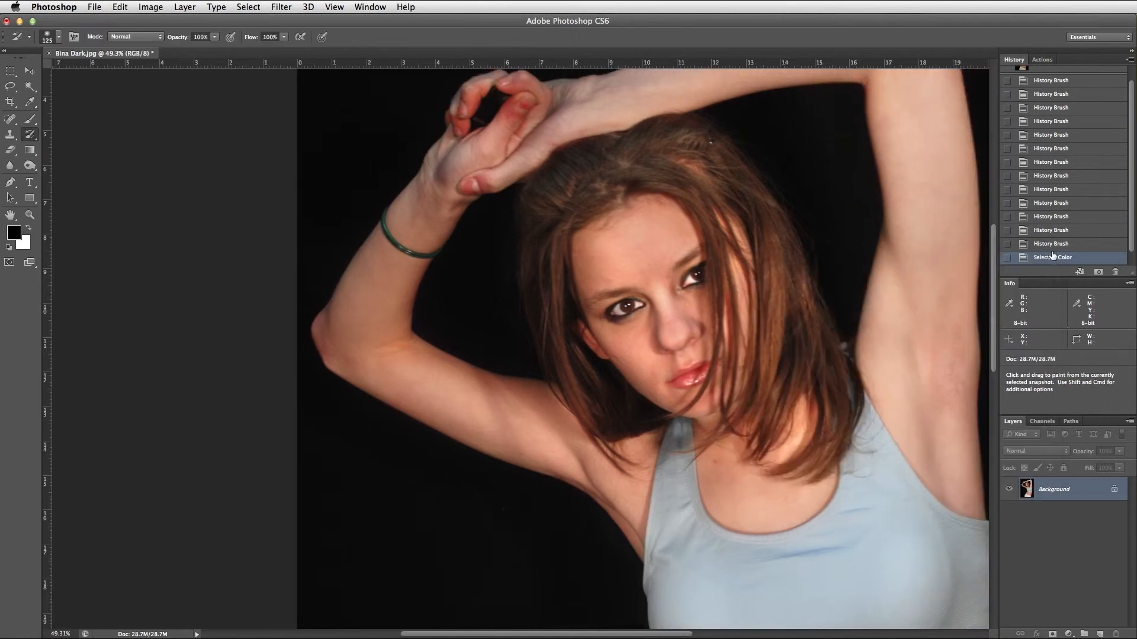
- Return to the state before Selective Color, set Selective Color as the History Brush source and paint the bent arm, enlarging the brush to 175 px
left_click(1044, 247)
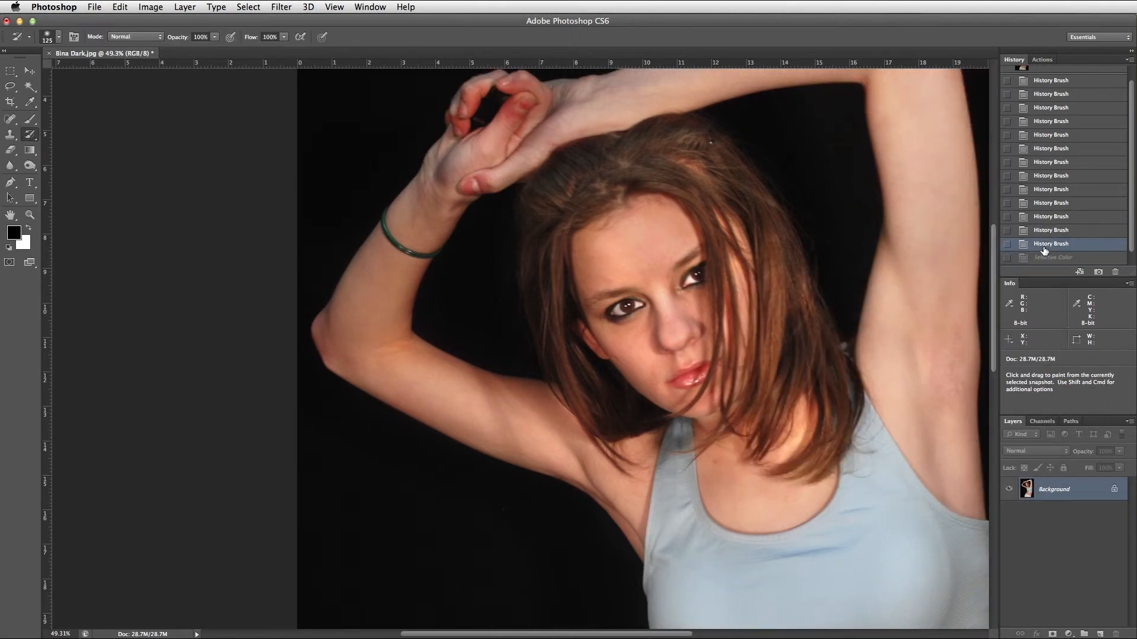
left_click(1006, 259)
mouse_move(342, 310)
left_mouse_down()
mouse_move(387, 313)
mouse_move(389, 327)
left_mouse_up()
key("bracketright")
key("bracketright")
mouse_move(387, 288)
left_mouse_down()
mouse_move(377, 325)
mouse_move(462, 183)
mouse_move(380, 374)
mouse_move(342, 337)
mouse_move(355, 328)
left_mouse_up()
- Paint the Selective Color correction over the face, chest and bare midriff with the 175 px History Brush
mouse_move(647, 234)
left_mouse_down()
mouse_move(637, 229)
mouse_move(614, 325)
mouse_move(721, 442)
left_mouse_up()
left_click_drag(721, 441, 776, 518)
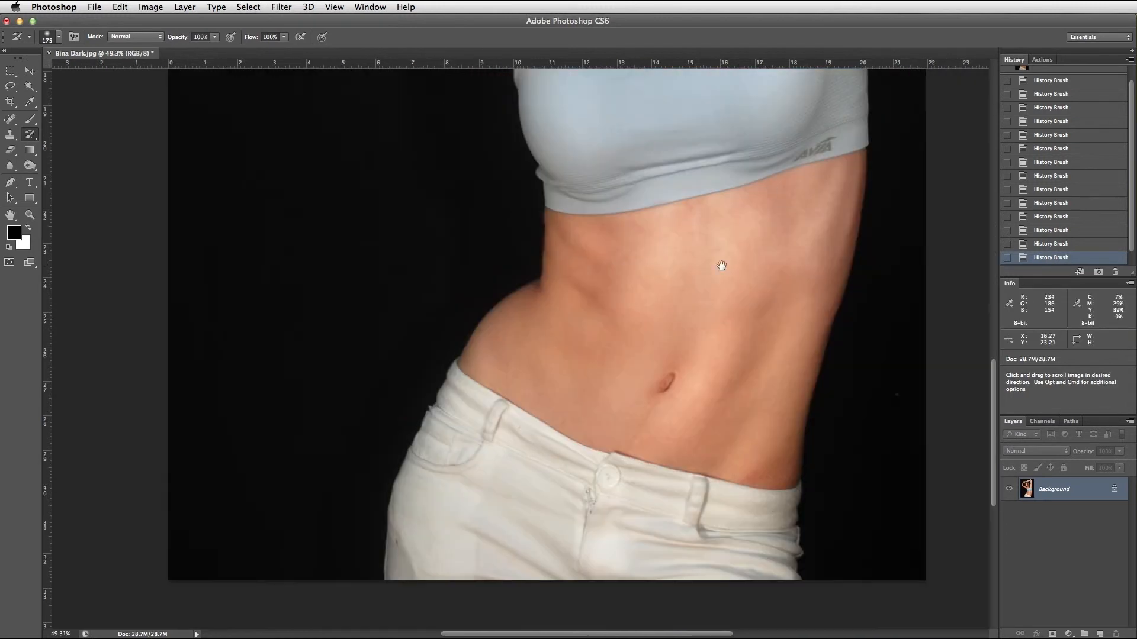
mouse_move(576, 352)
left_mouse_down()
mouse_move(564, 347)
mouse_move(596, 264)
mouse_move(691, 233)
mouse_move(817, 300)
left_mouse_up()
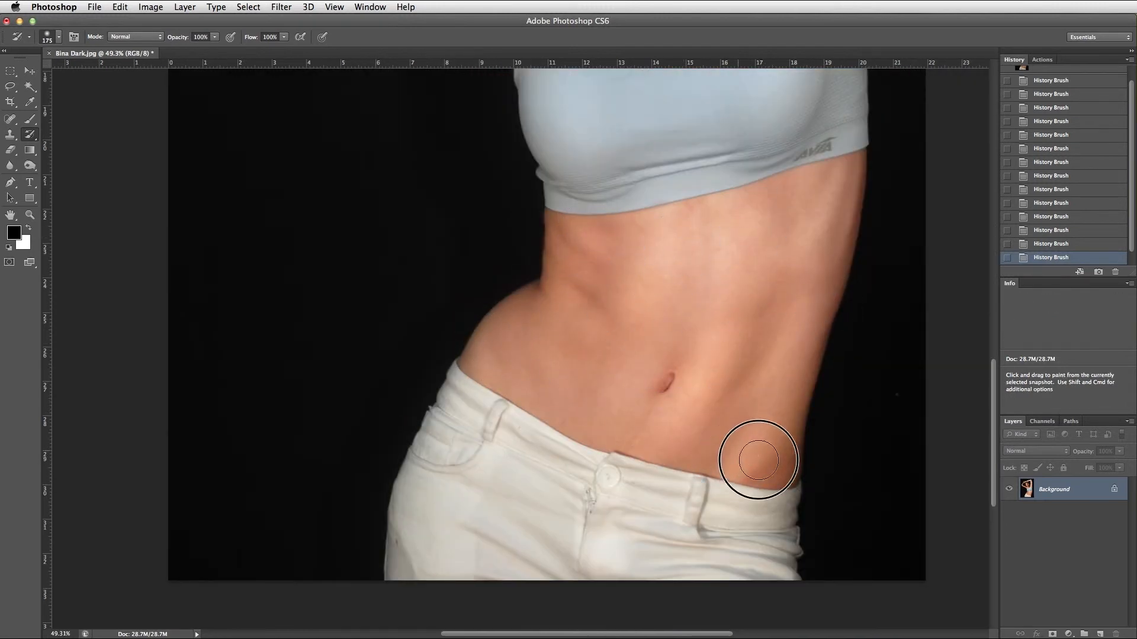
left_click_drag(692, 461, 682, 321)
mouse_move(469, 362)
left_mouse_down()
mouse_move(533, 338)
mouse_move(490, 274)
mouse_move(421, 421)
mouse_move(565, 362)
mouse_move(728, 397)
mouse_move(758, 375)
mouse_move(510, 391)
mouse_move(494, 305)
mouse_move(647, 375)
mouse_move(425, 355)
mouse_move(605, 406)
mouse_move(525, 325)
mouse_move(740, 421)
left_mouse_up()
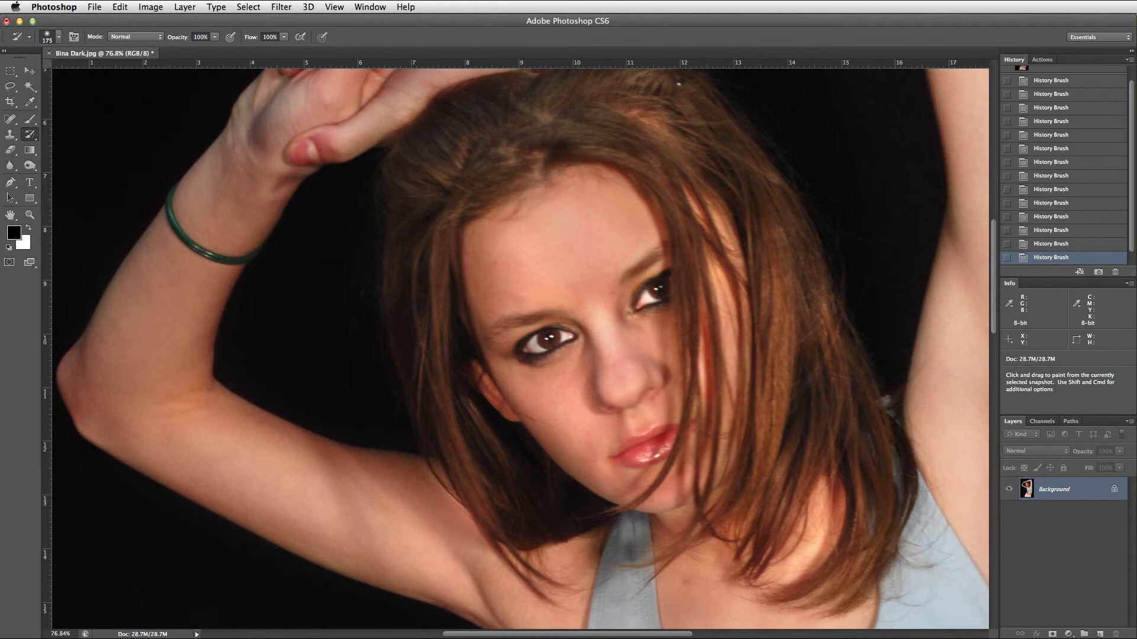
- Sharpen the portrait with Unsharp Mask at Amount 200%, Radius 2 pixels and Threshold 15 levels, comparing it with the preview
key("super+minus")
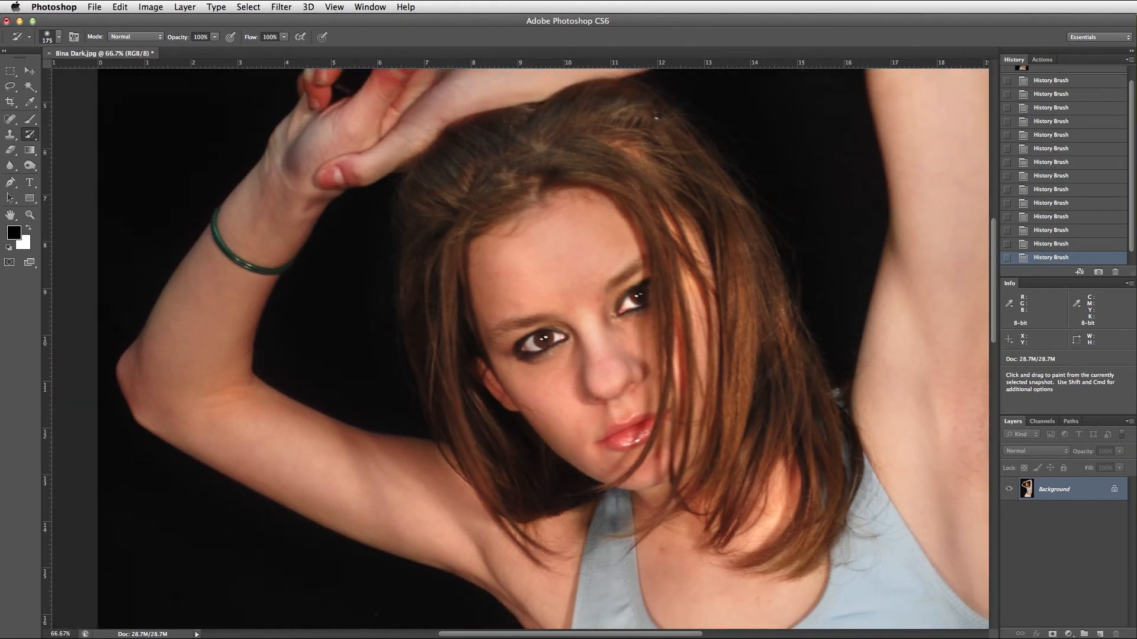
left_click(279, 7)
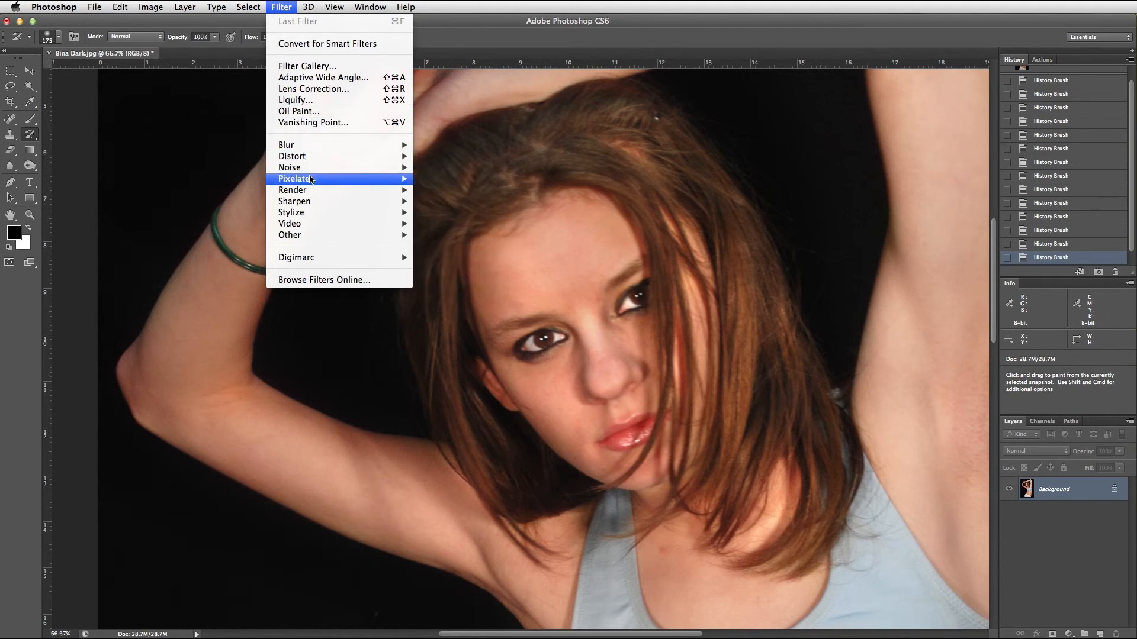
mouse_move(323, 213)
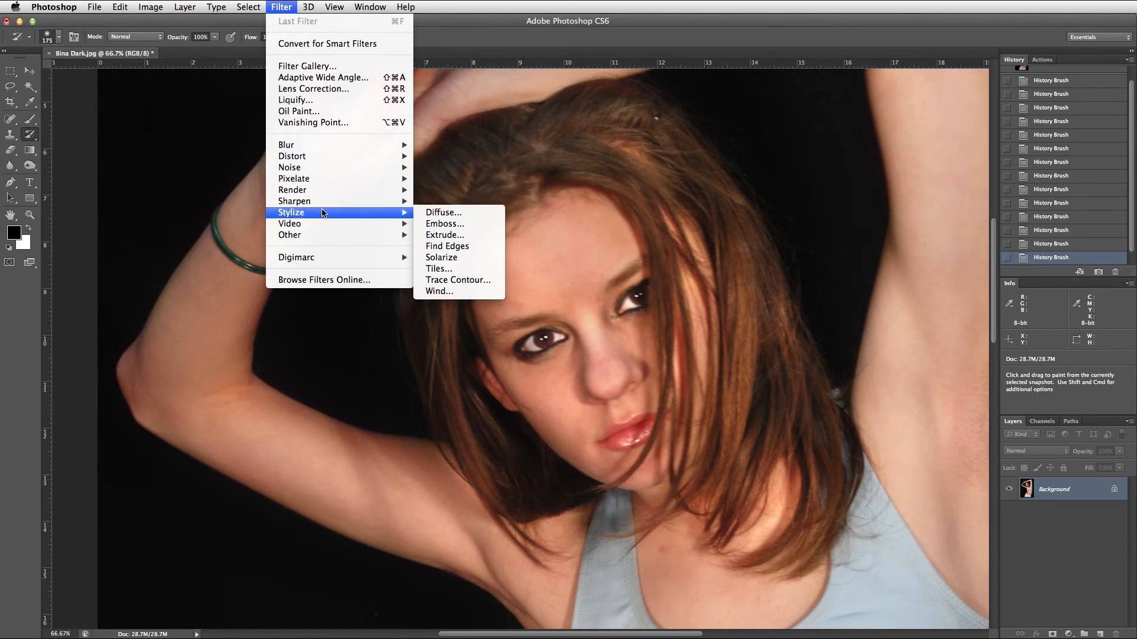
left_click(445, 251)
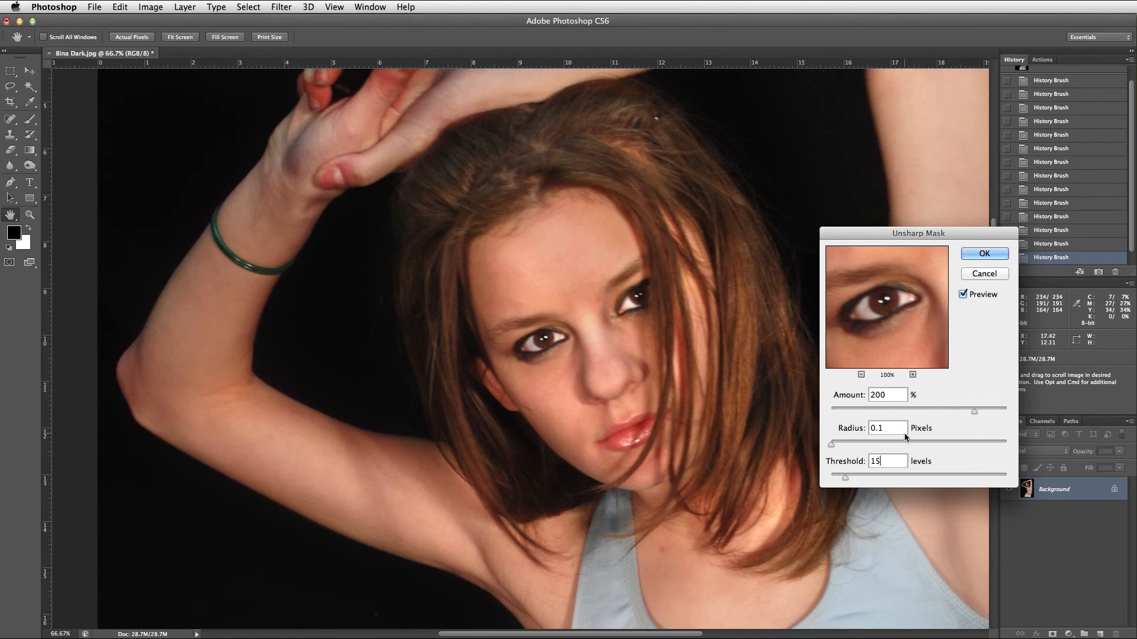
type("2")
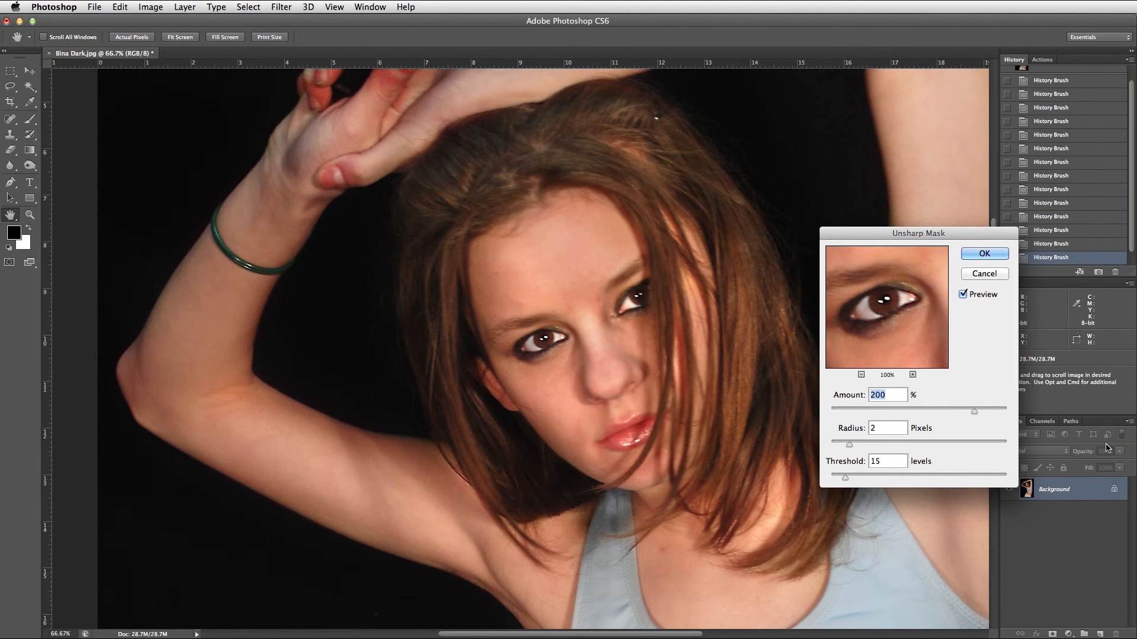
left_click_drag(929, 285, 915, 314)
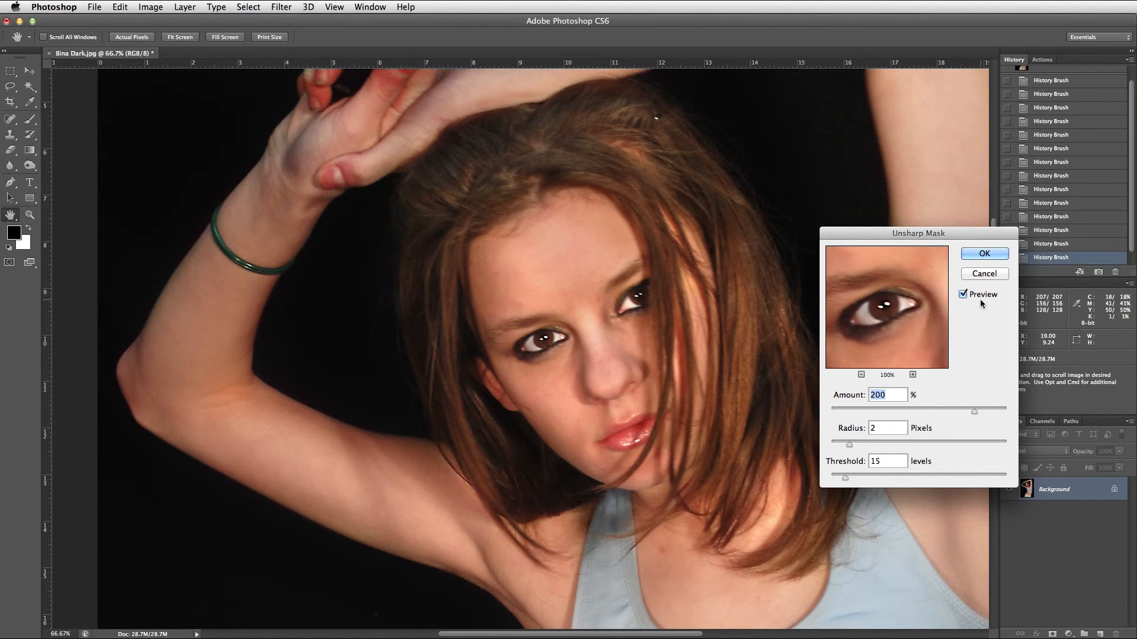
left_click(962, 294)
left_click(984, 253)
- Save the portrait as a separate JPEG with "Retouched" added to the file name, using quality 12 (Maximum) and Baseline ("Standard")
left_click(95, 6)
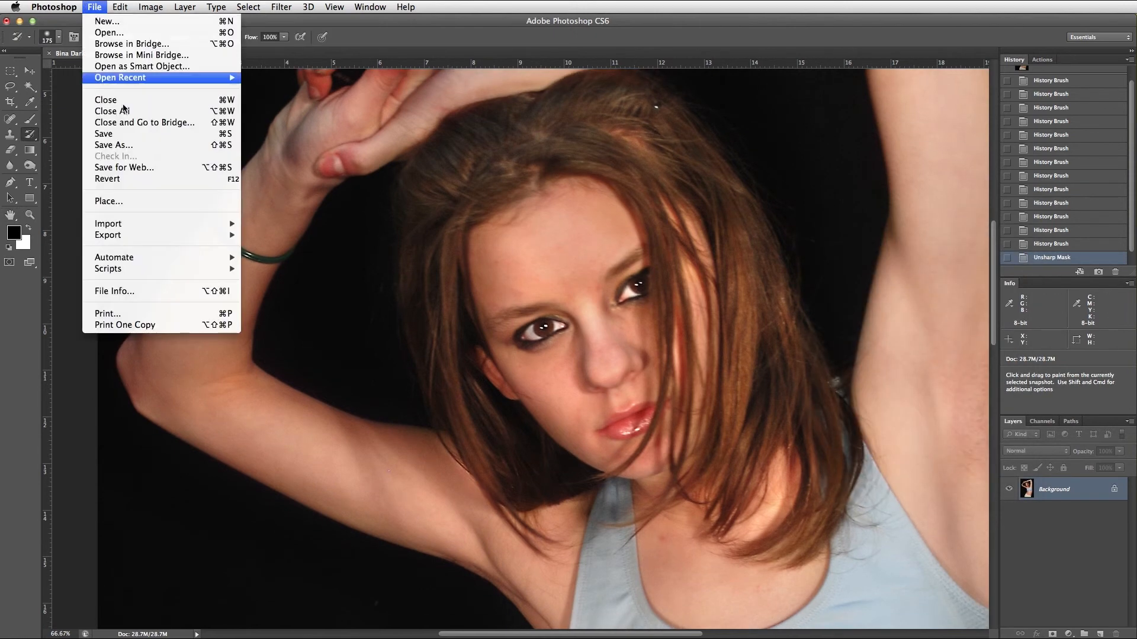
left_click(137, 145)
key("Right")
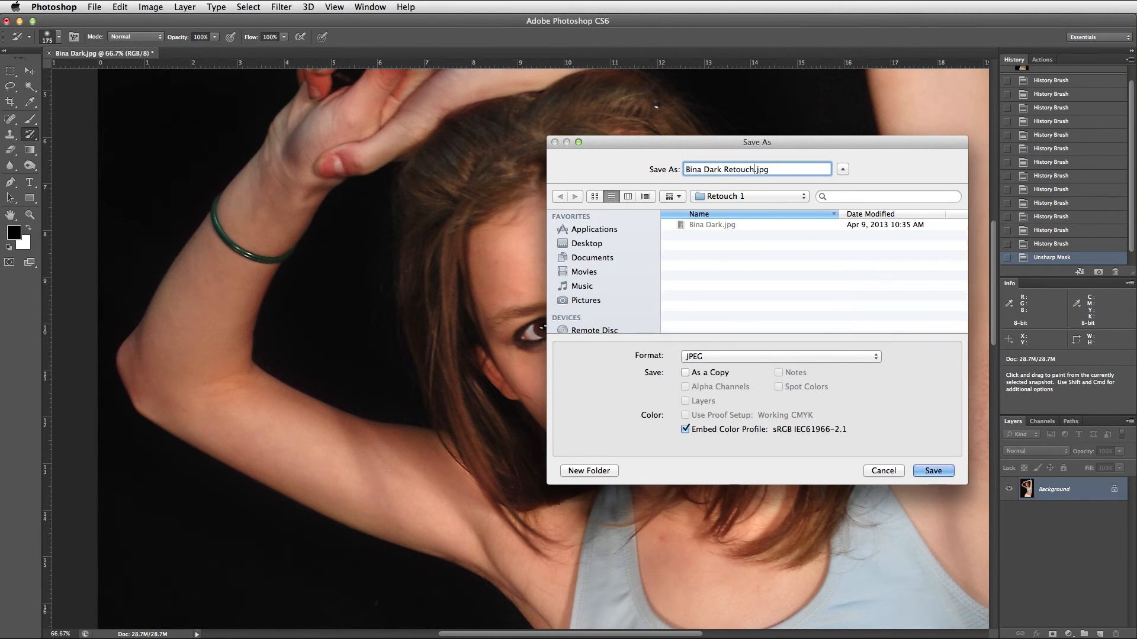
left_click(934, 471)
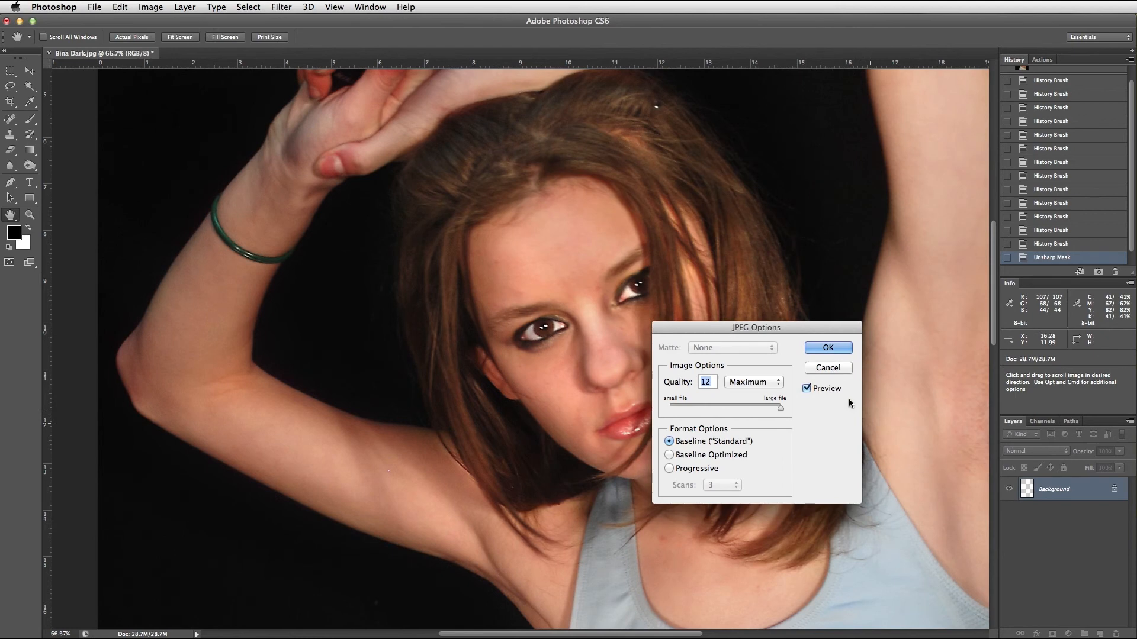
left_click(826, 348)
- Open the original dark portrait JPEG from the Retouch 1 folder alongside the retouched version
left_click(94, 7)
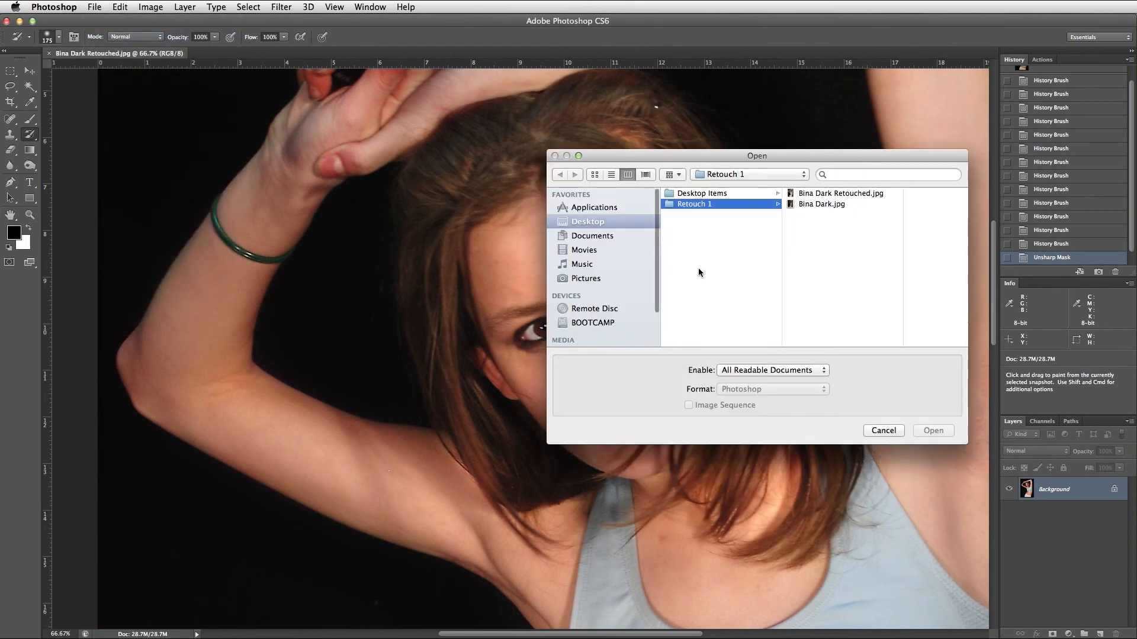
left_click(822, 204)
left_click(933, 430)
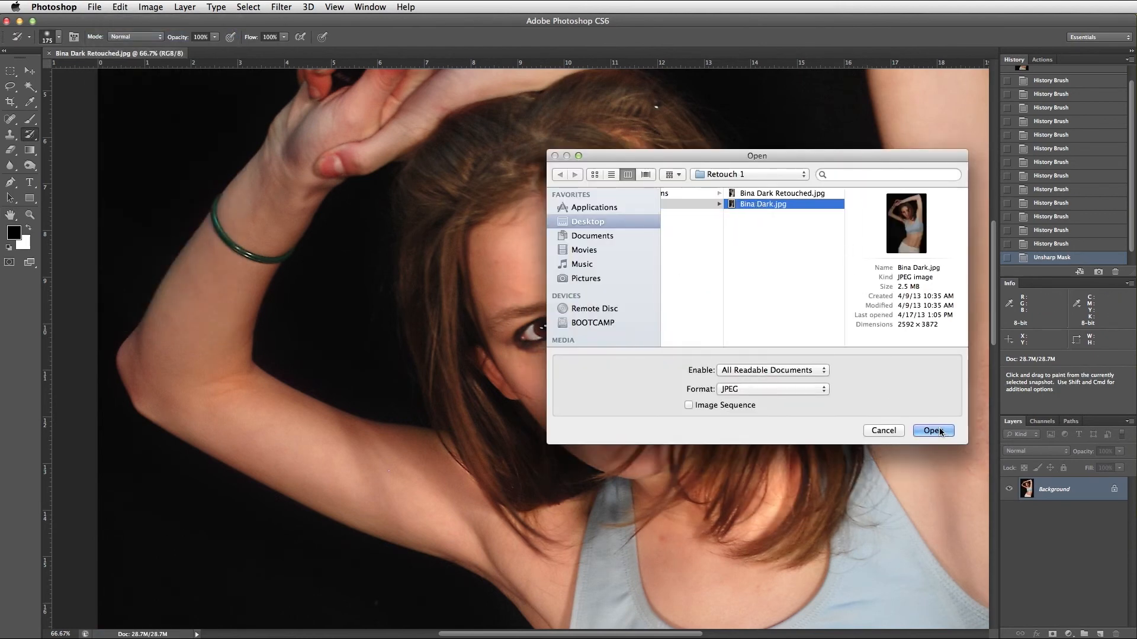
key("super+plus")
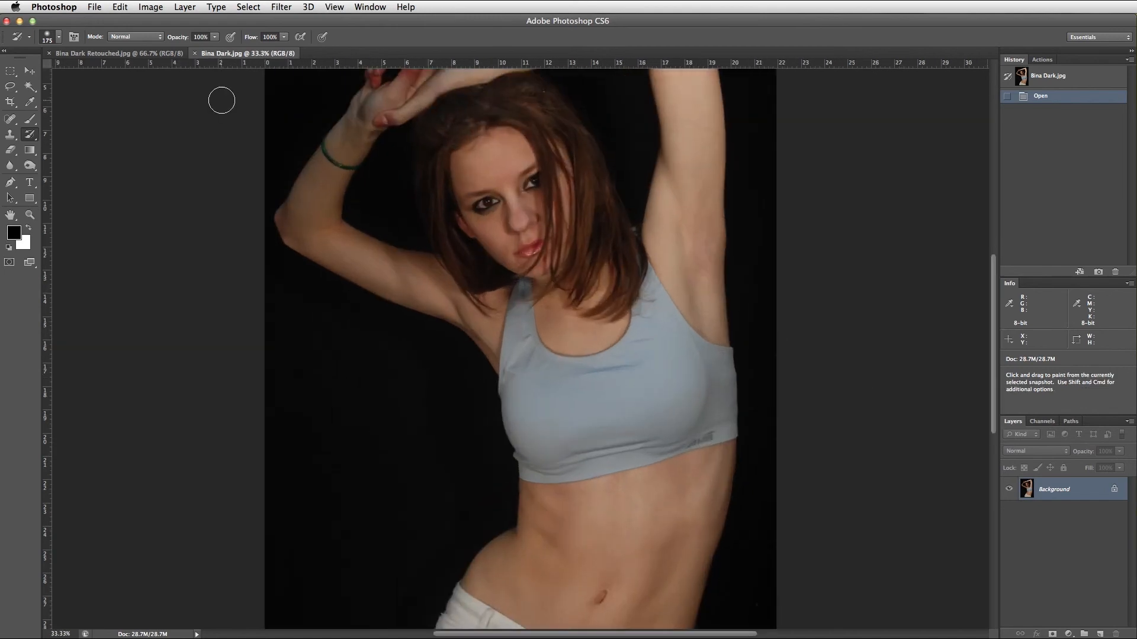
- Tile the retouched and original portraits vertically side by side and fit each whole image in its window
left_click(117, 54)
left_click(370, 7)
mouse_move(391, 20)
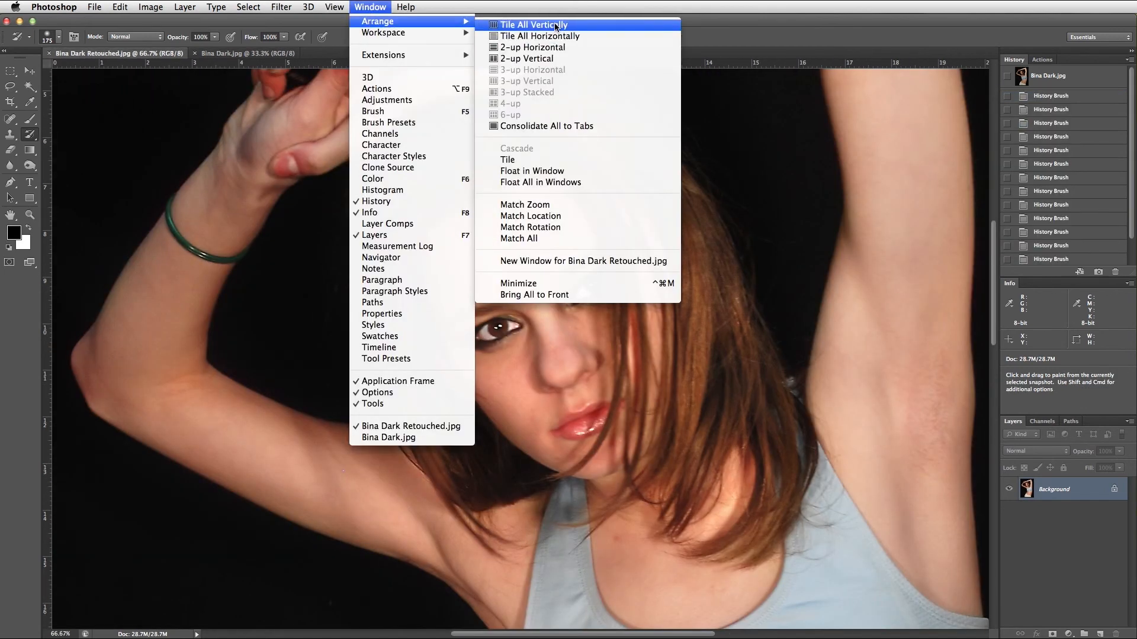
left_click(553, 23)
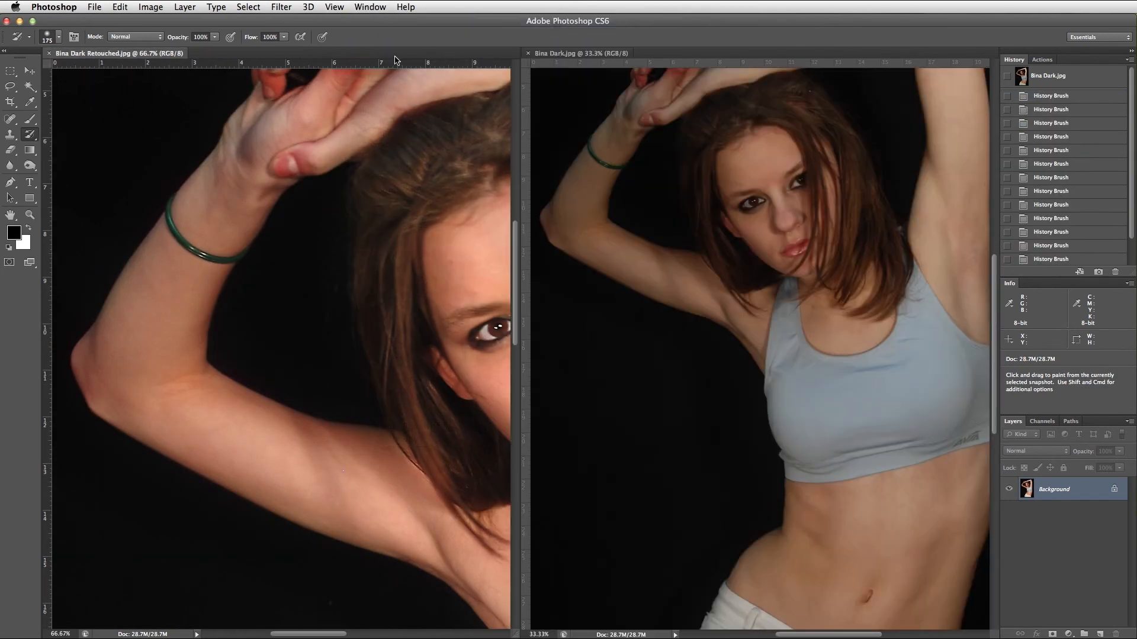
left_click(579, 53)
key("super+0")
left_click(132, 54)
key("super+0")
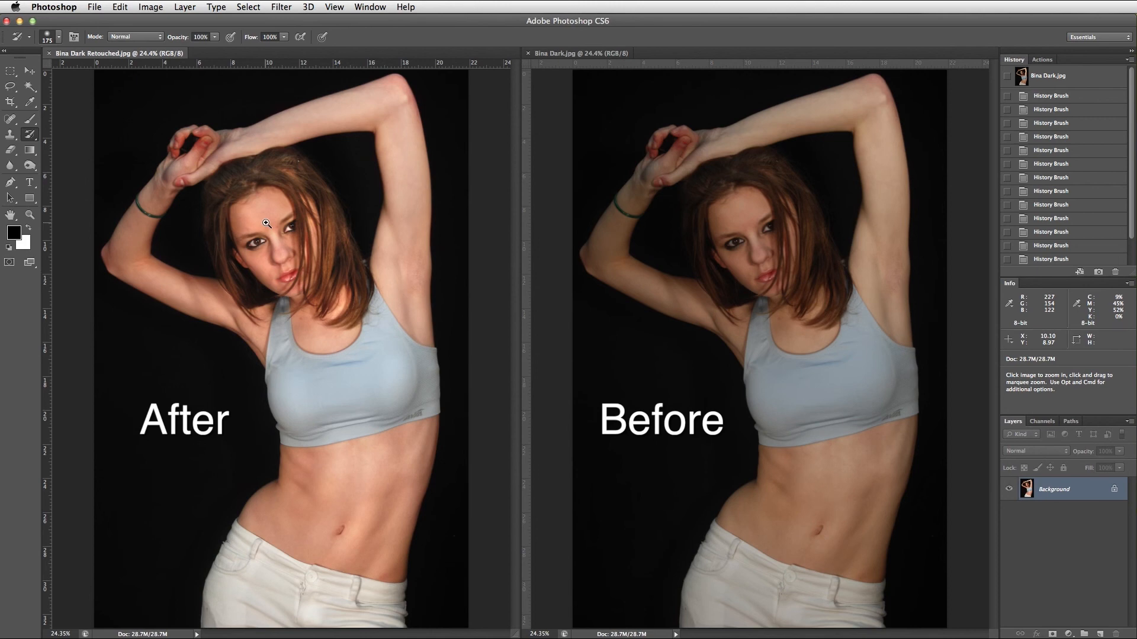
- Enlarge the face to a similar size and position in both portraits to compare the retouch with the original
left_click_drag(266, 223, 301, 315)
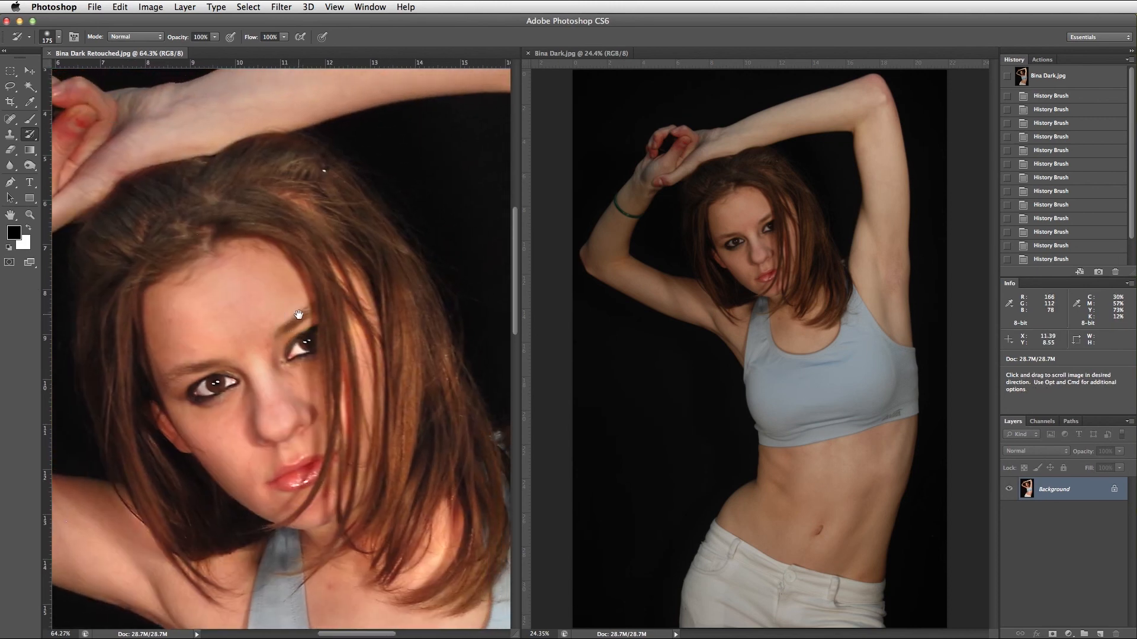
left_click(765, 229)
left_click_drag(764, 229, 804, 188)
left_click_drag(793, 200, 795, 302)
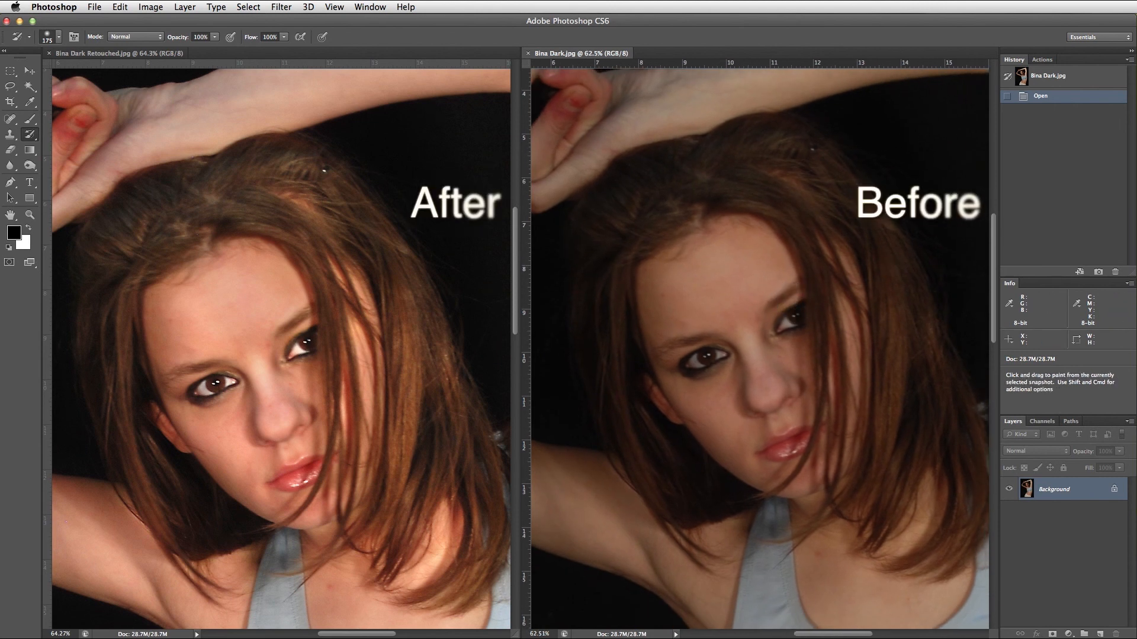